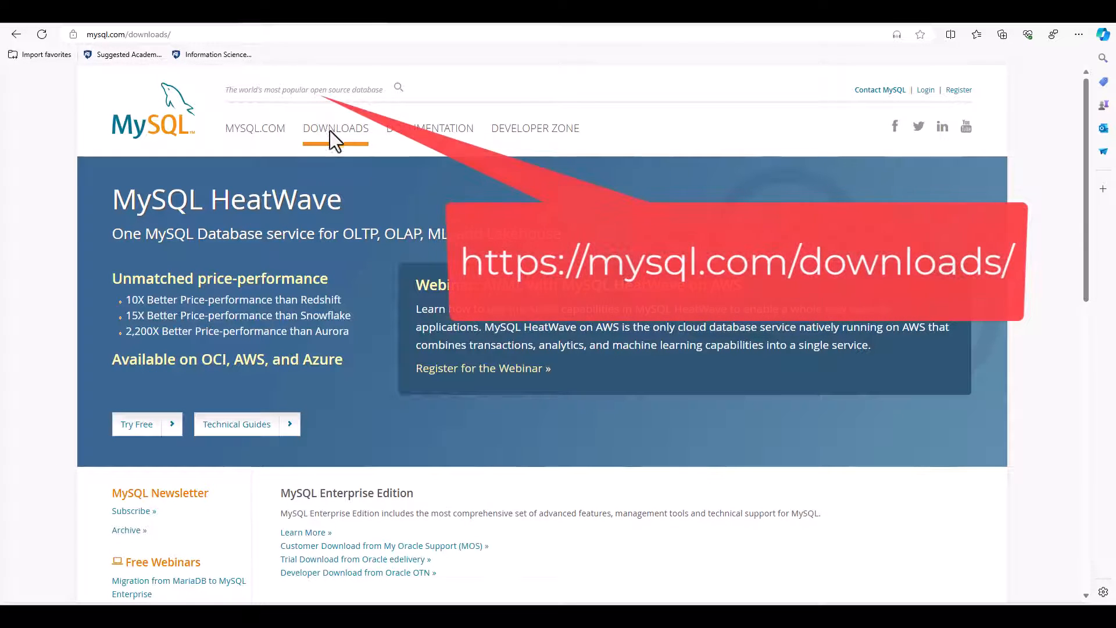
- Download mysql-installer-community-8.0.37.0.msi from the MySQL Community downloads, skipping the Oracle account login
{"action": "scroll", "coordinate": [615, 433], "scroll_direction": "down", "scroll_amount": 4}
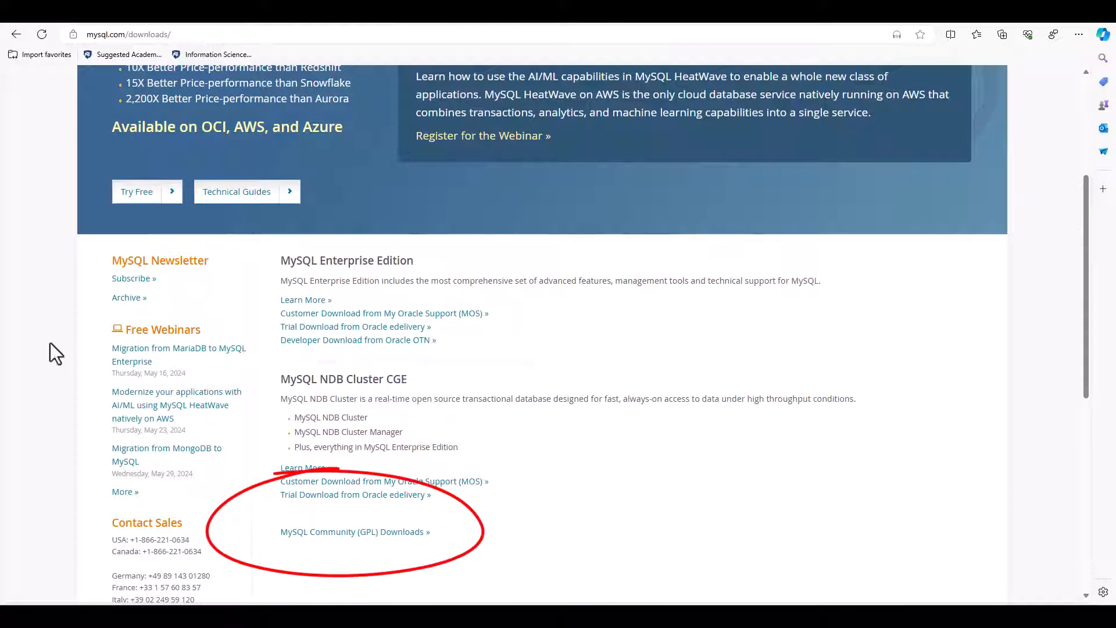
{"action": "left_click", "coordinate": [336, 535]}
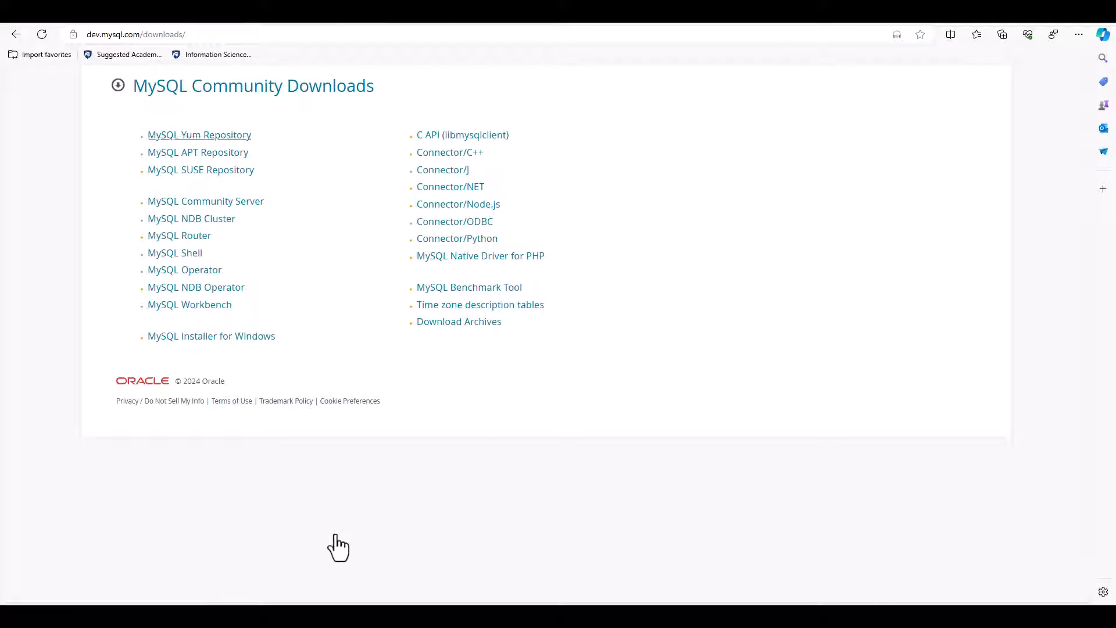
{"action": "left_click", "coordinate": [207, 335]}
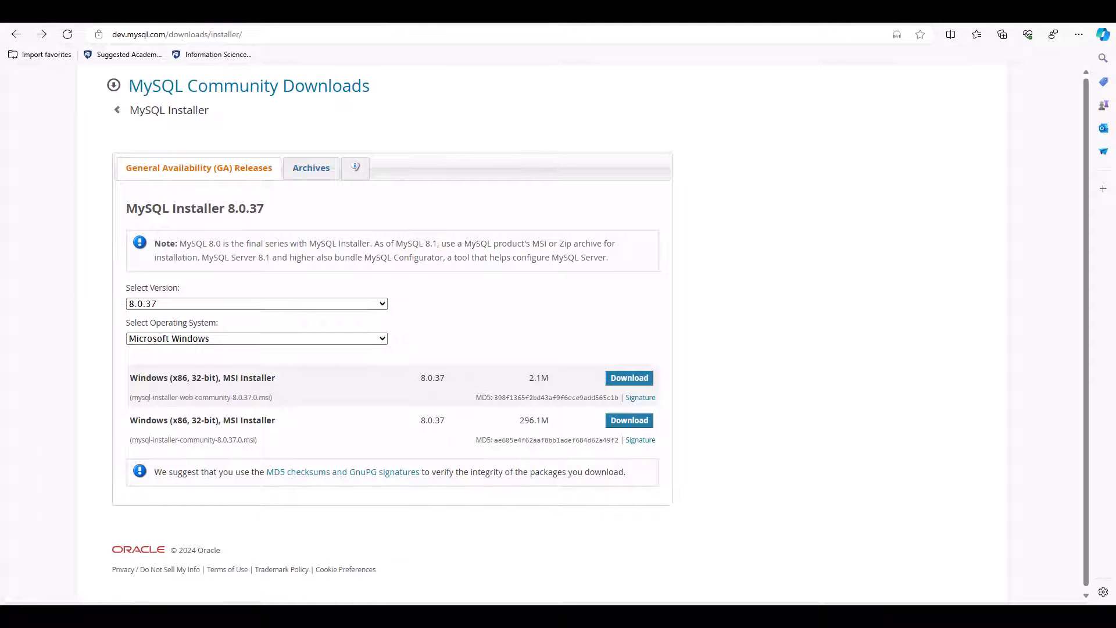
{"action": "left_click_drag", "start_coordinate": [126, 438], "coordinate": [274, 444]}
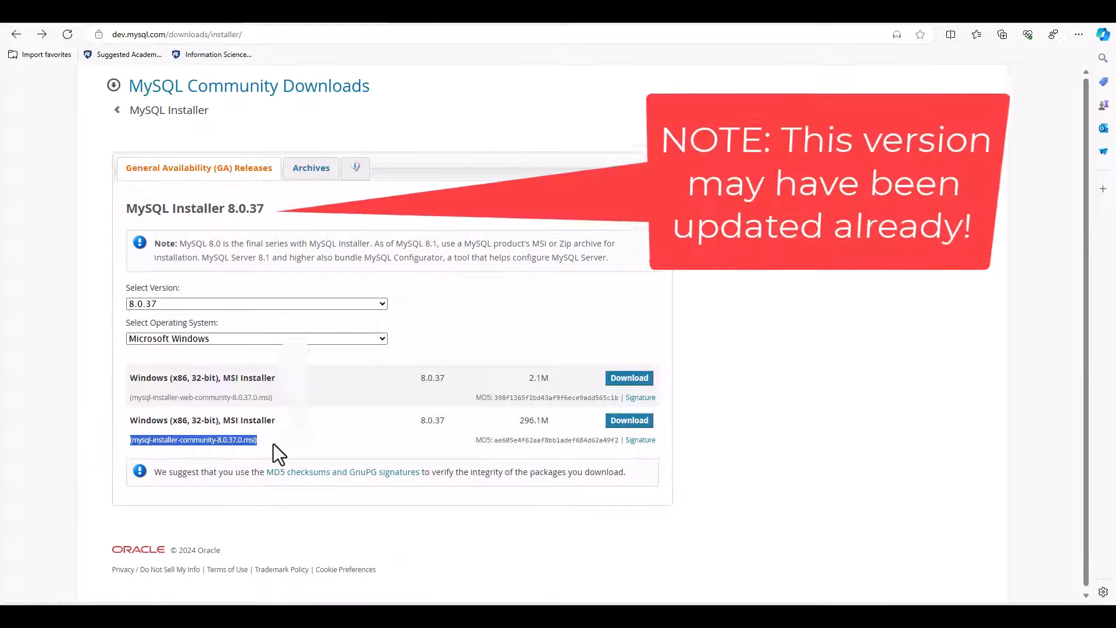
{"action": "left_click", "coordinate": [630, 421]}
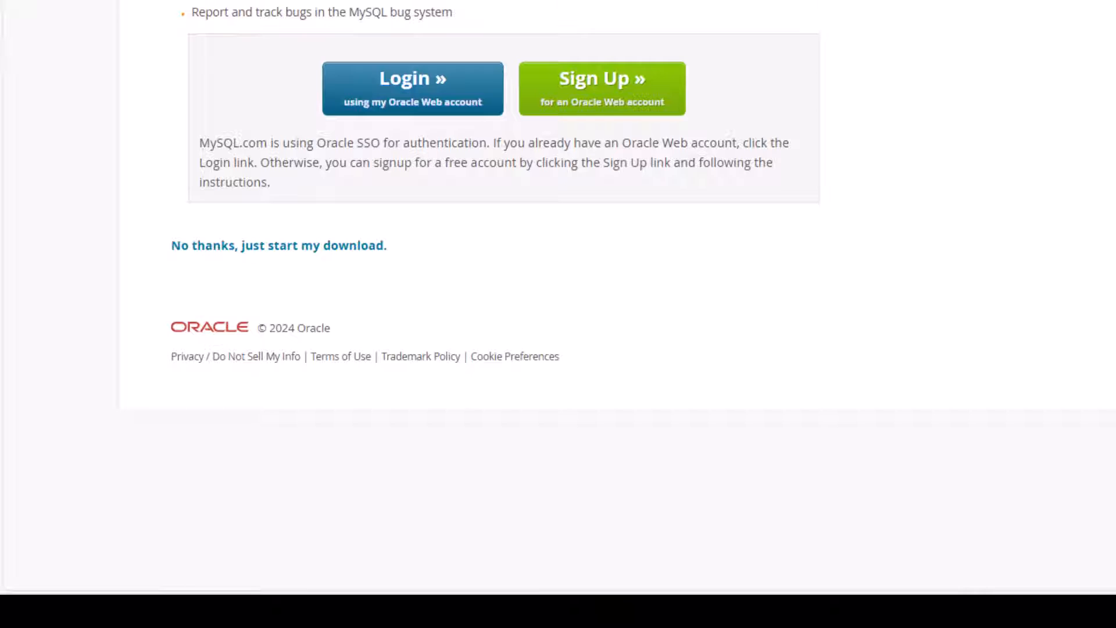
{"action": "left_click", "coordinate": [299, 246]}
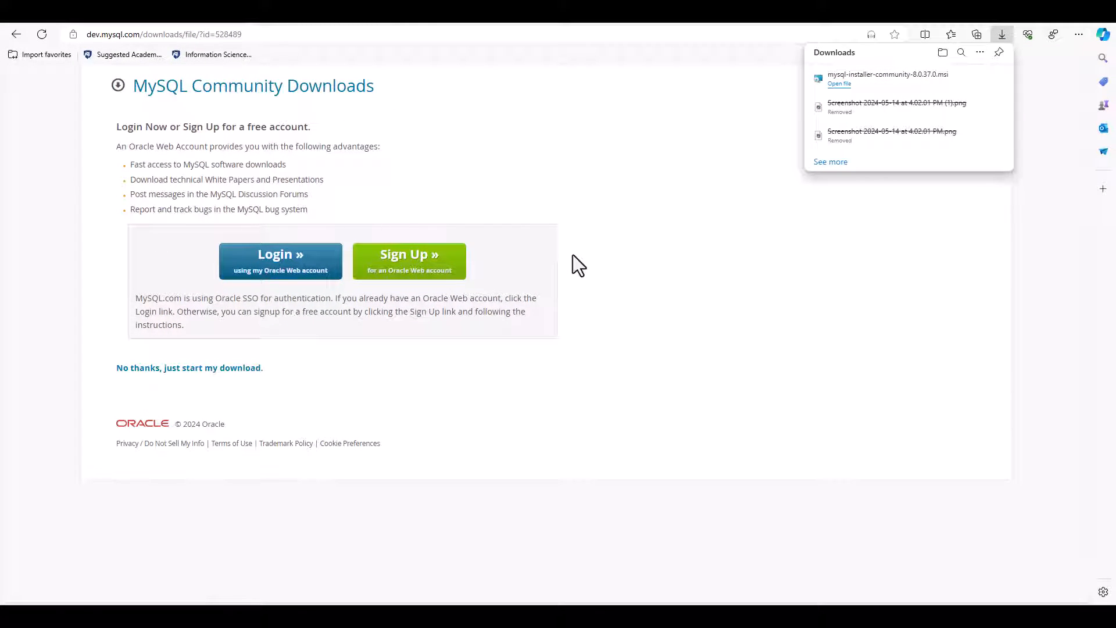
- Launch the downloaded MySQL installer and choose the Custom setup type
{"action": "left_click", "coordinate": [841, 84]}
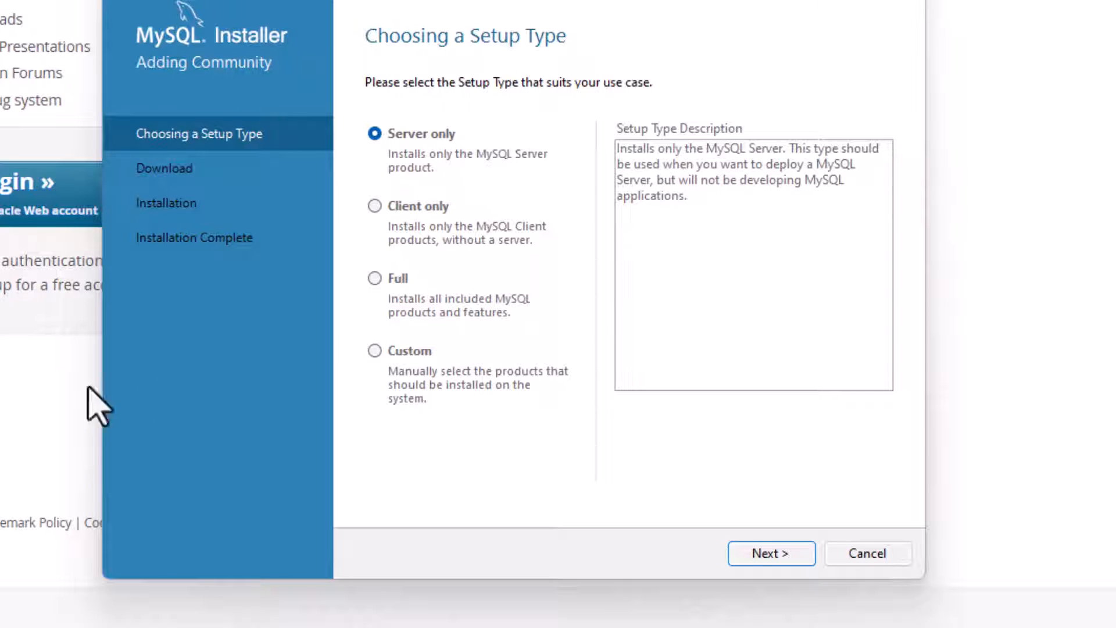
{"action": "left_click", "coordinate": [375, 351]}
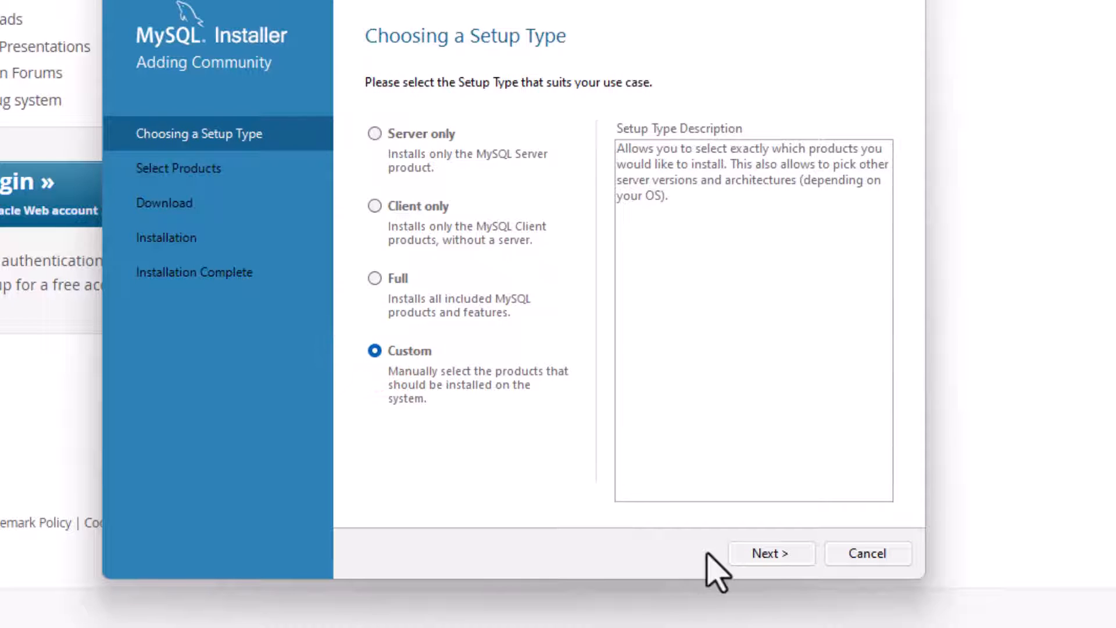
{"action": "left_click", "coordinate": [781, 550]}
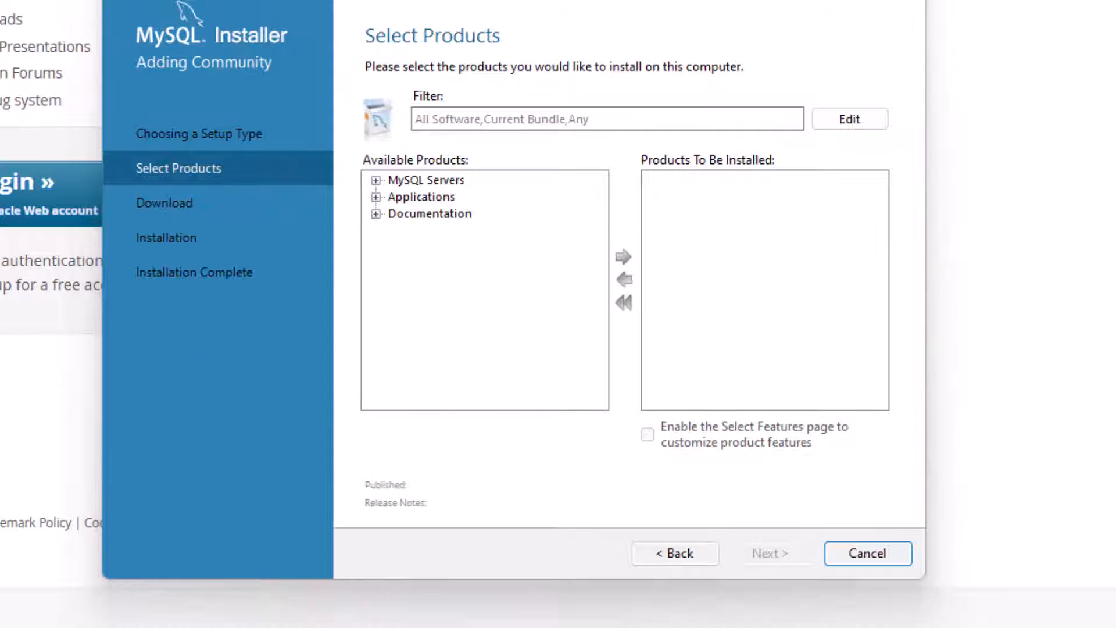
- Add MySQL Server 8.0.37 - X64 and MySQL Workbench 8.0.36 - X64 to the products to install
{"action": "left_click", "coordinate": [376, 180]}
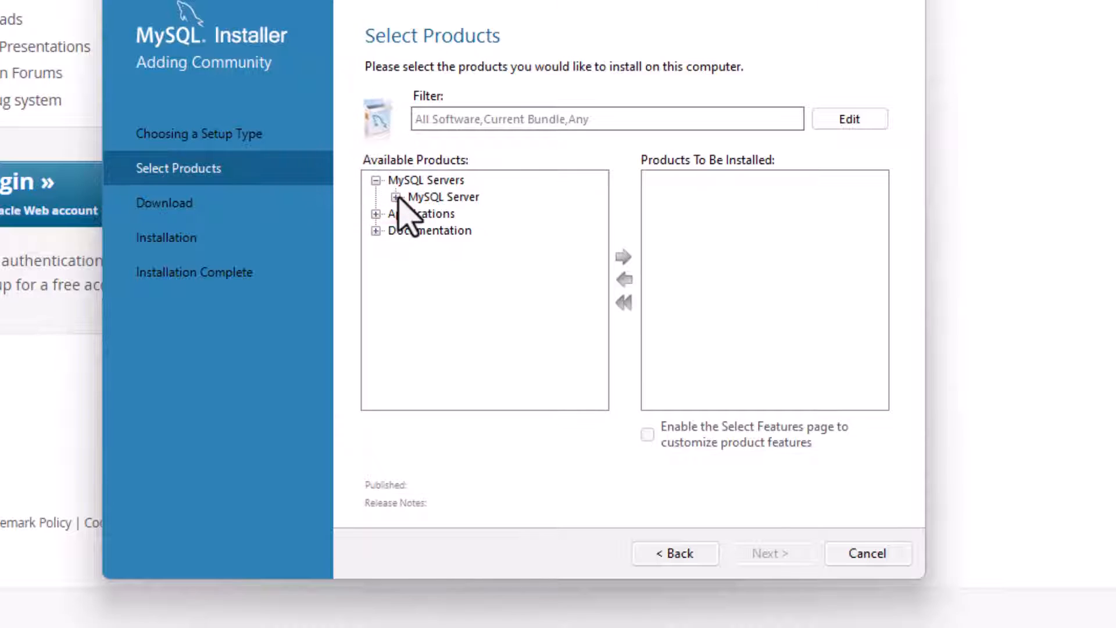
{"action": "left_click", "coordinate": [396, 197]}
{"action": "left_click", "coordinate": [416, 214]}
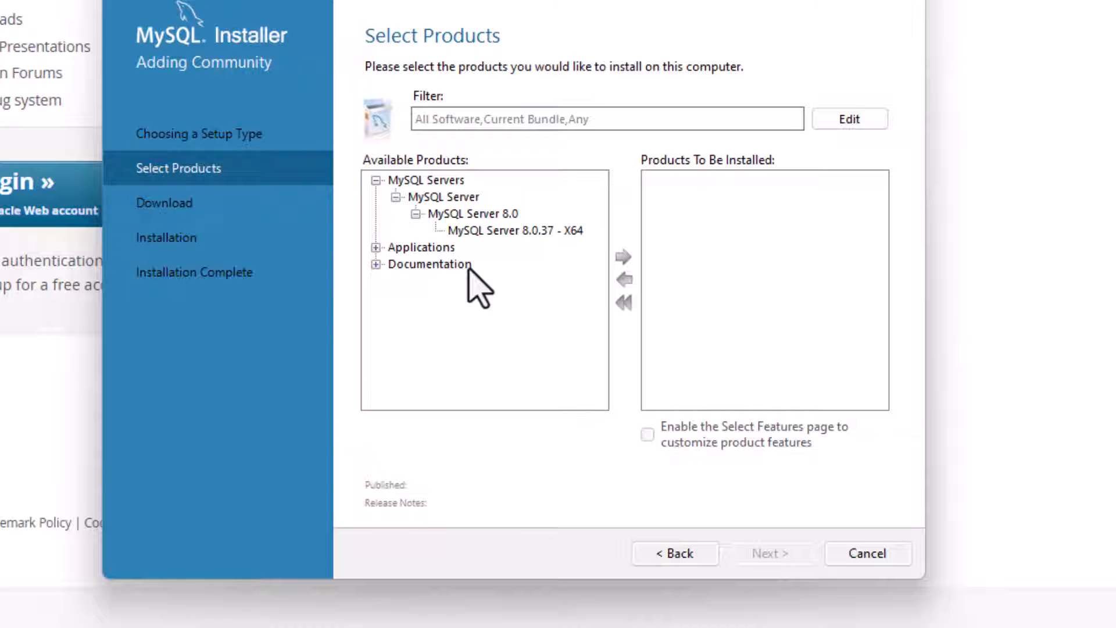
{"action": "left_click", "coordinate": [375, 247]}
{"action": "left_click", "coordinate": [396, 264]}
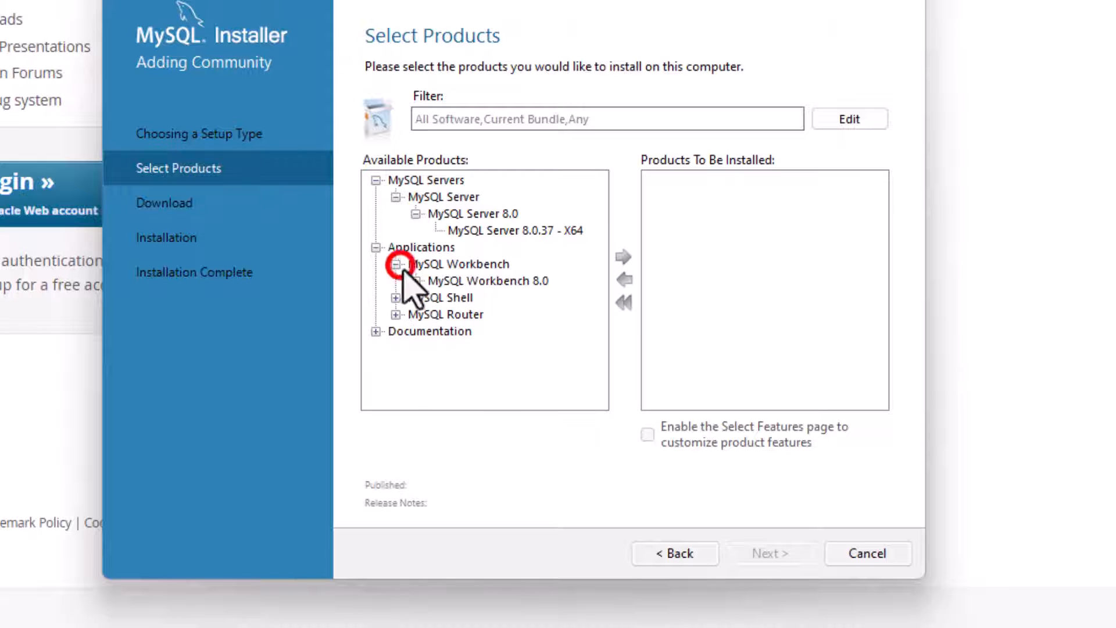
{"action": "left_click", "coordinate": [415, 280]}
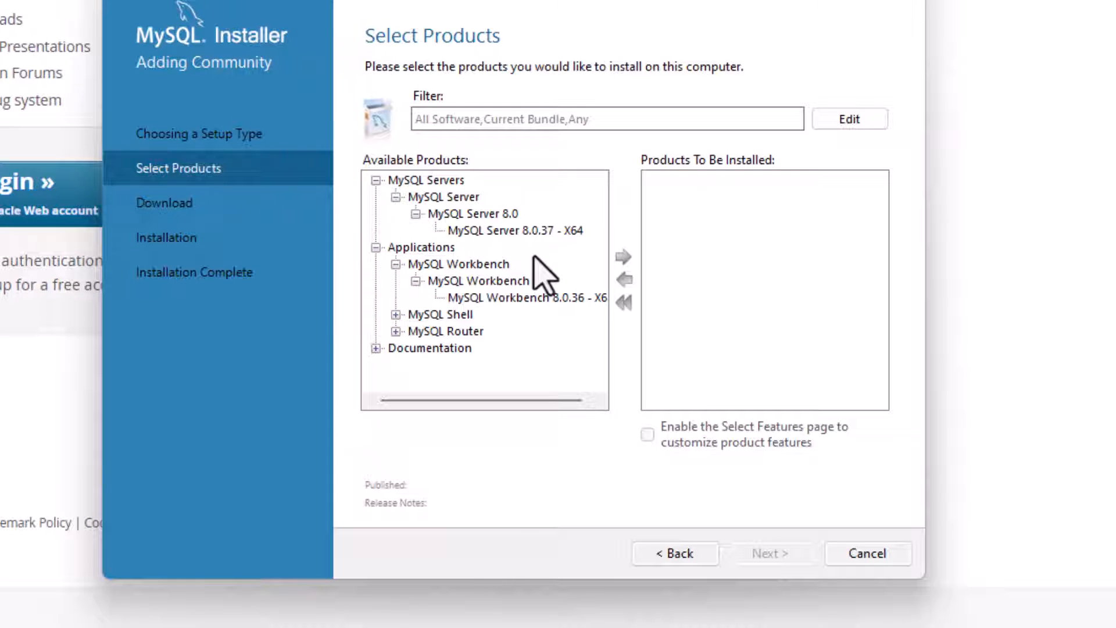
{"action": "left_click", "coordinate": [492, 230]}
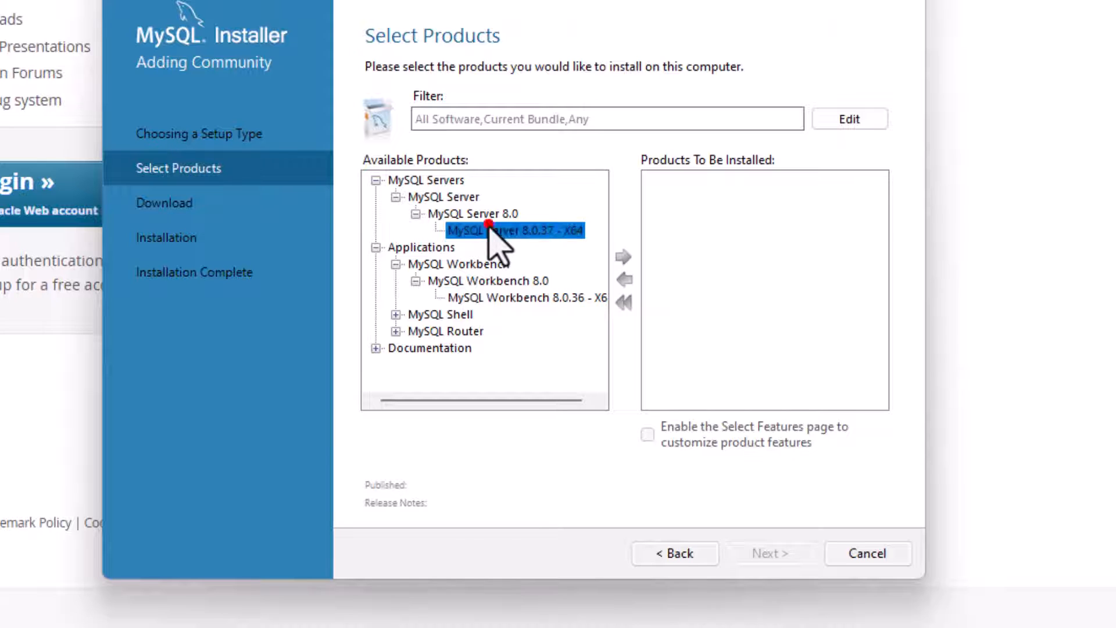
{"action": "left_click", "coordinate": [623, 257]}
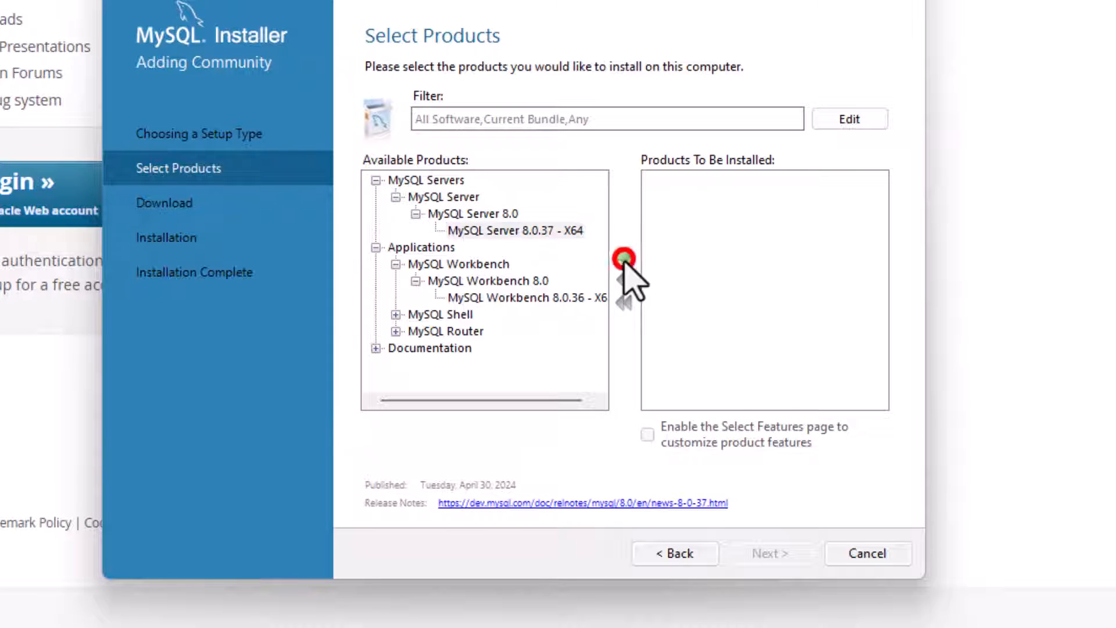
{"action": "left_click", "coordinate": [527, 298]}
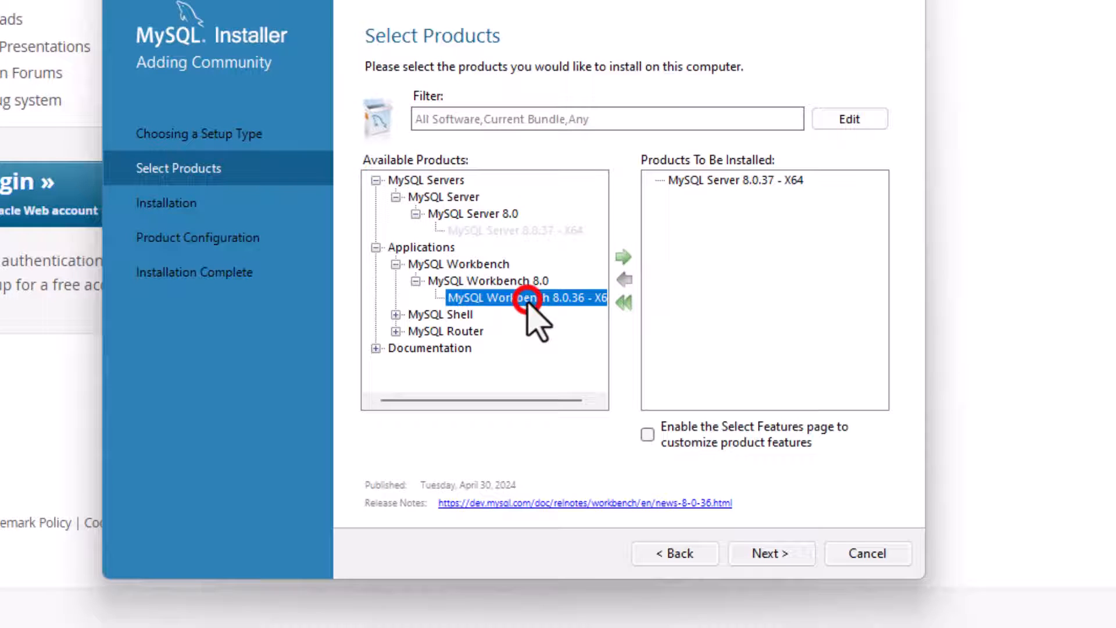
{"action": "left_click", "coordinate": [624, 256]}
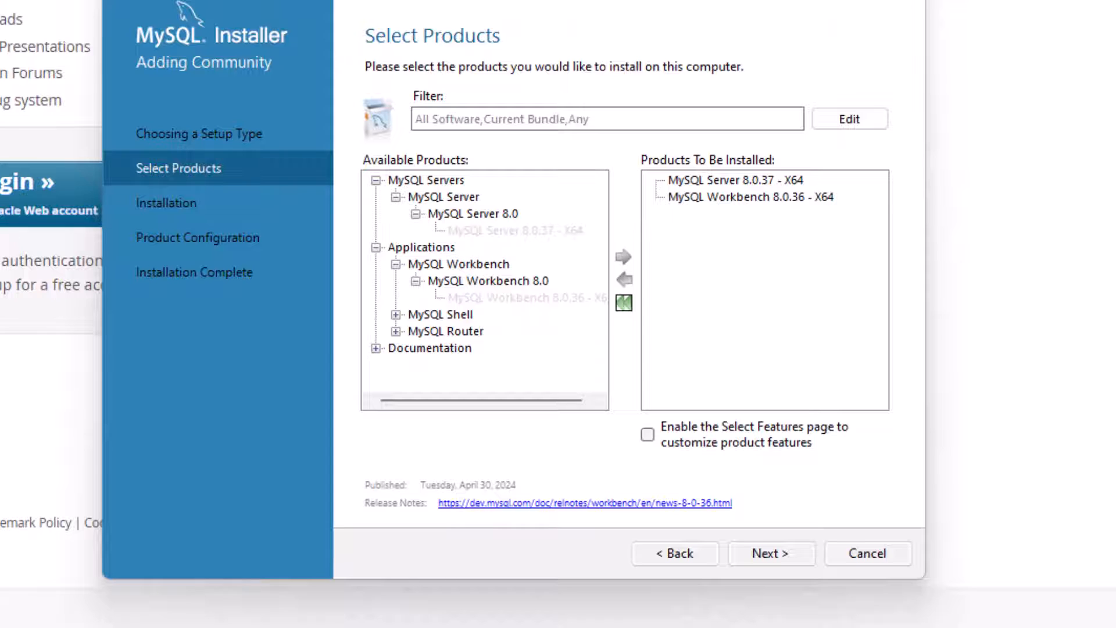
- Add MySQL Documentation 8.0.37 - X86 to the products to install
{"action": "left_click", "coordinate": [376, 348]}
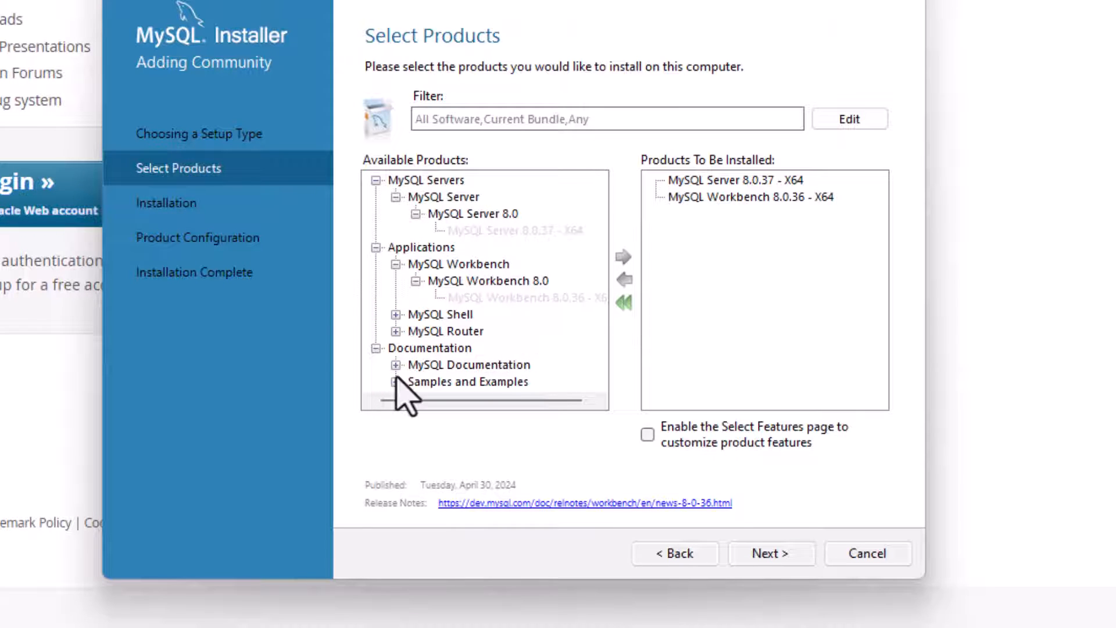
{"action": "left_click", "coordinate": [411, 366]}
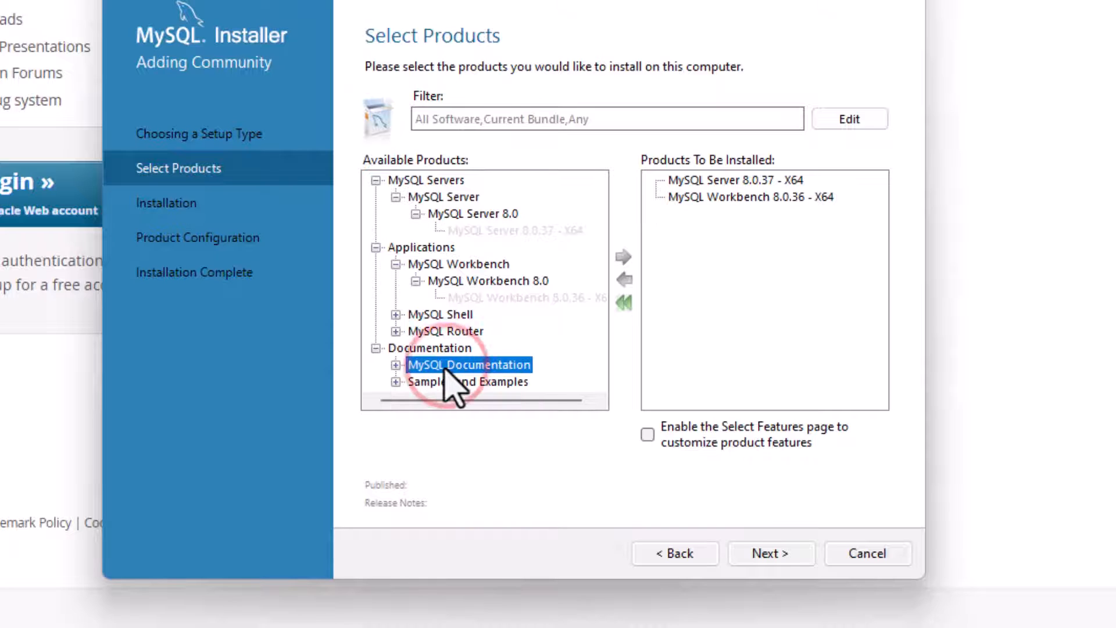
{"action": "left_click", "coordinate": [396, 365]}
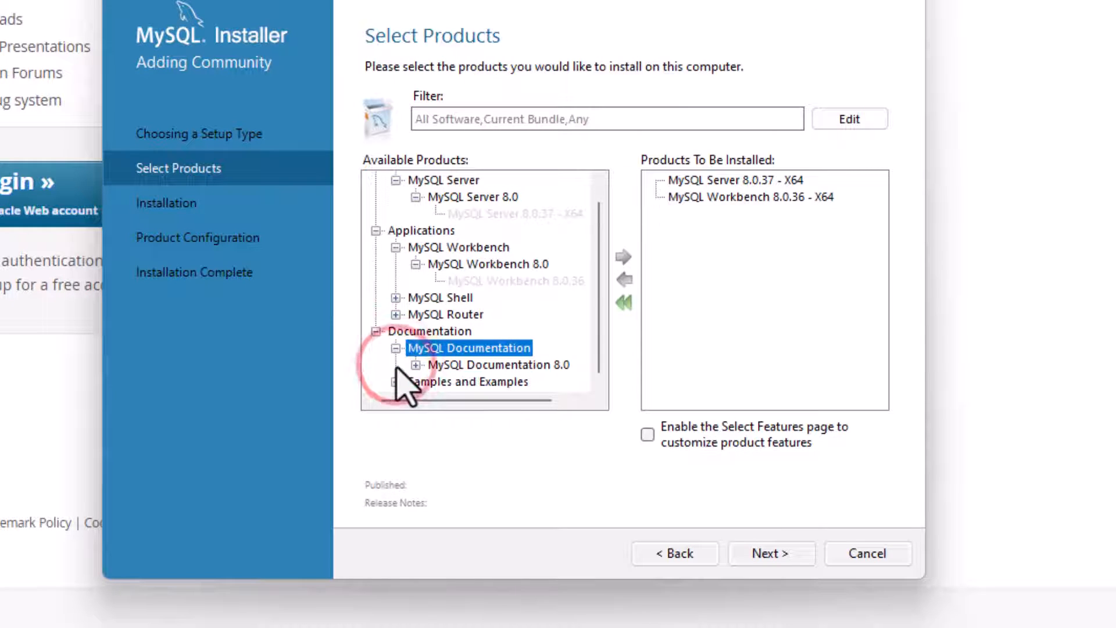
{"action": "left_click", "coordinate": [500, 365]}
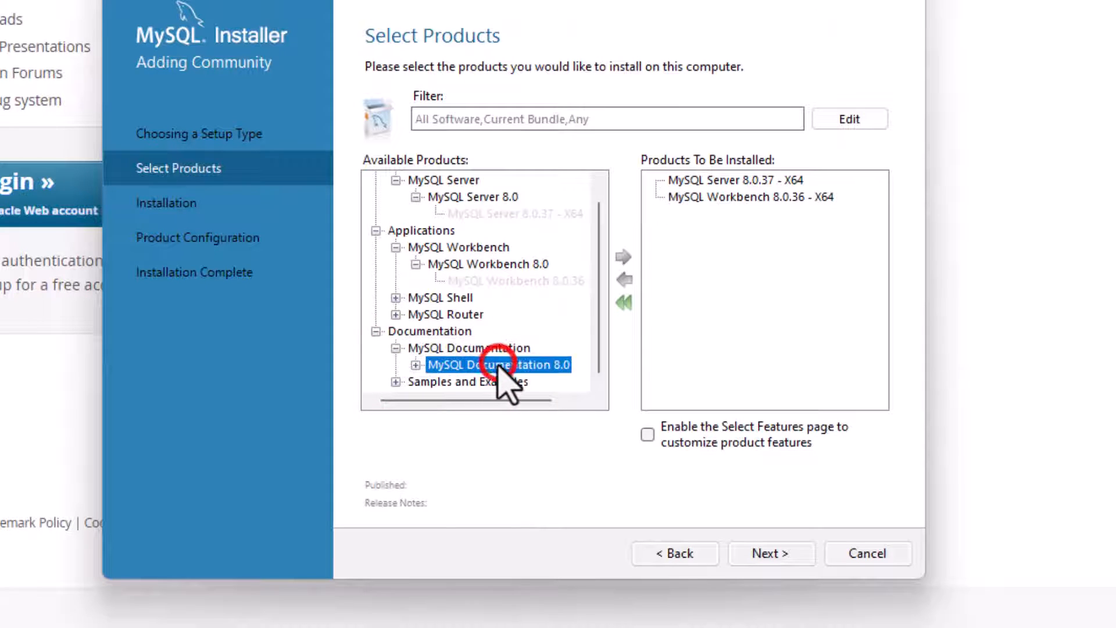
{"action": "left_click", "coordinate": [416, 365]}
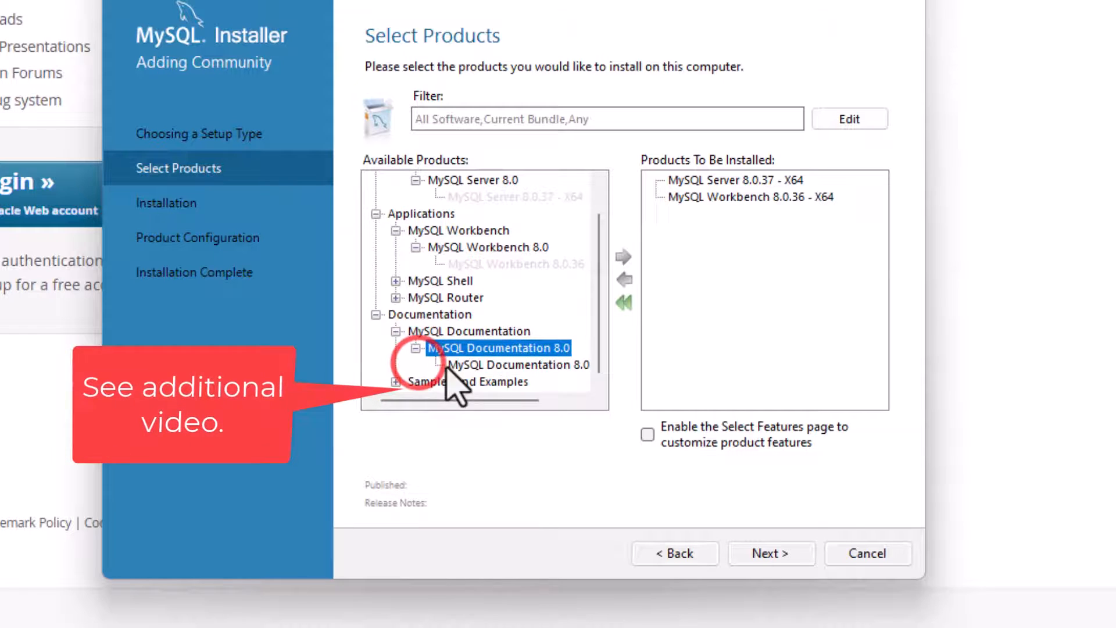
{"action": "left_click", "coordinate": [513, 365]}
{"action": "left_click", "coordinate": [623, 256]}
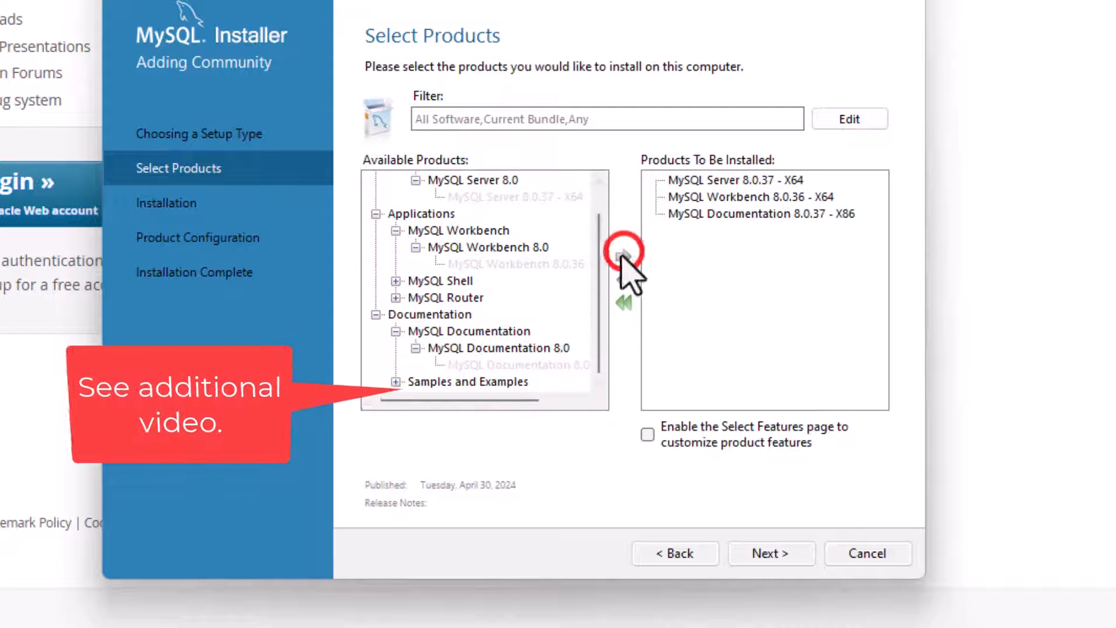
- Add Samples and Examples 8.0.37 - X86 to the products to install and accept the product selection
{"action": "left_click", "coordinate": [396, 382]}
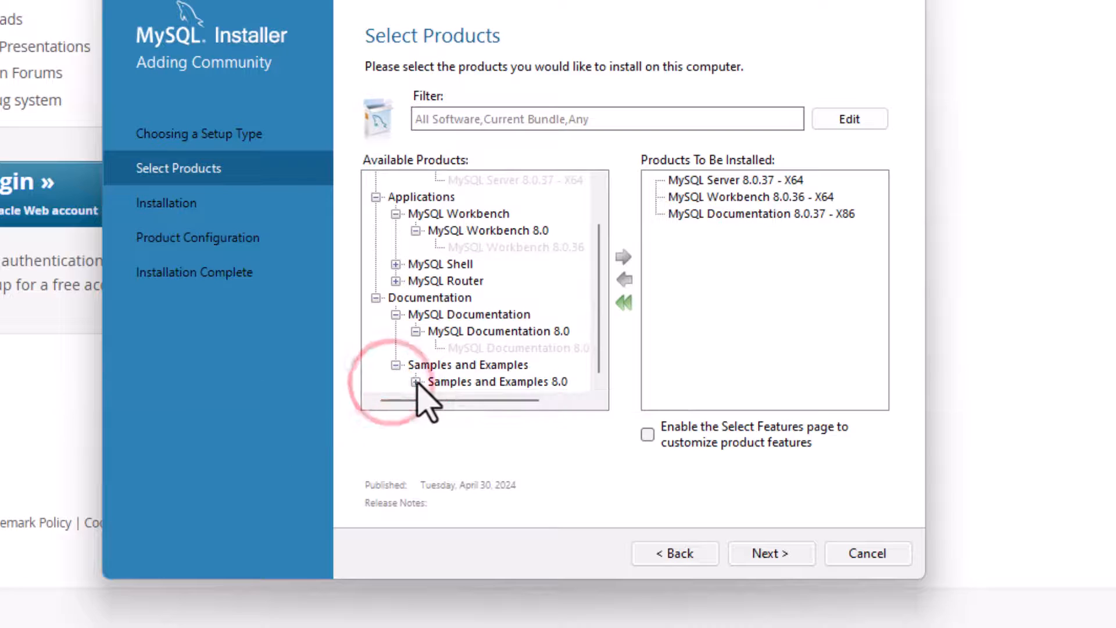
{"action": "left_click", "coordinate": [416, 382]}
{"action": "left_click", "coordinate": [498, 381]}
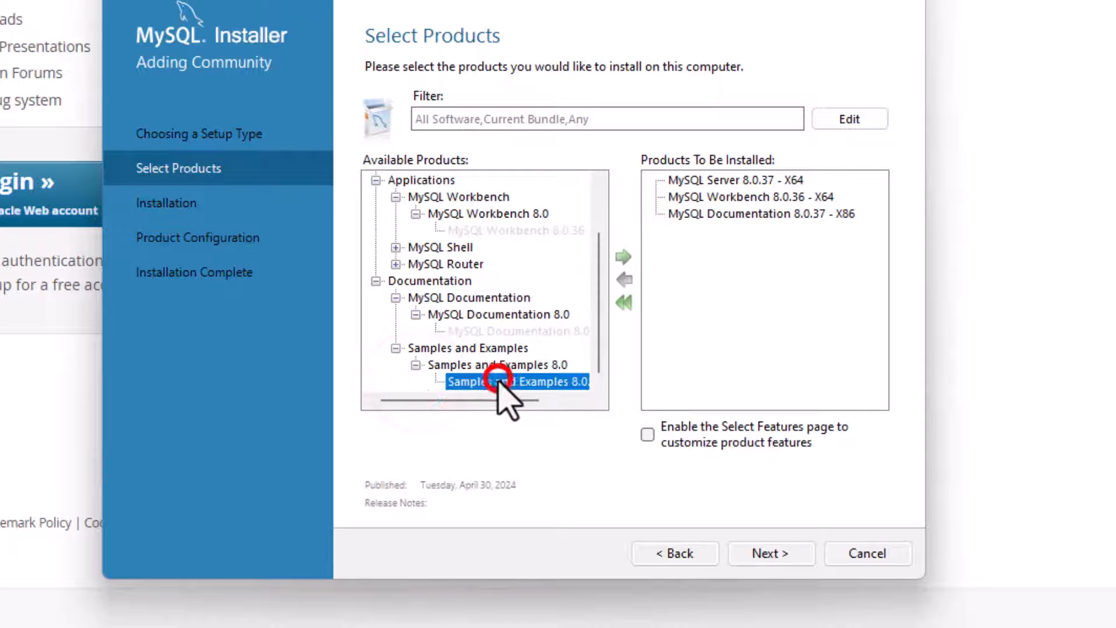
{"action": "left_click", "coordinate": [622, 256]}
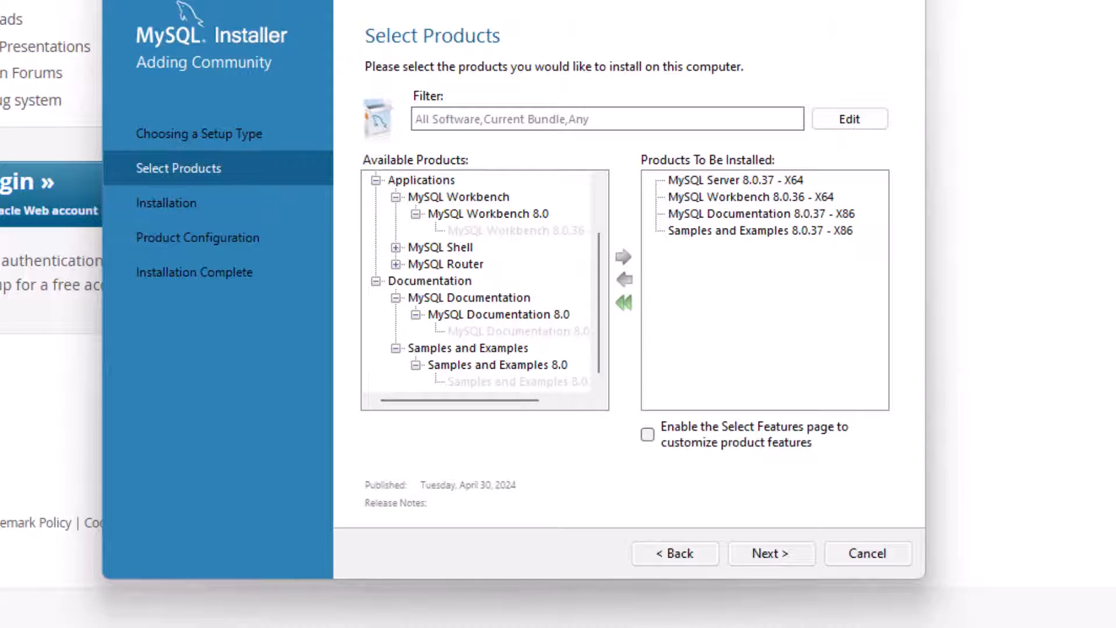
{"action": "left_click", "coordinate": [783, 554]}
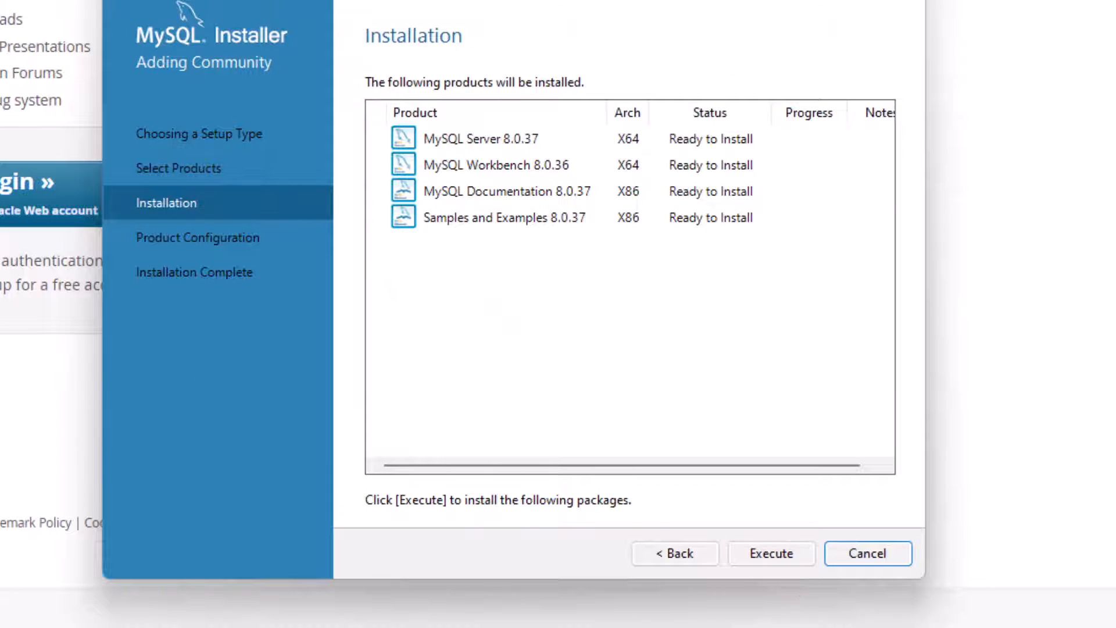
- Install the selected products and proceed to the MySQL Server type and networking configuration
{"action": "left_click", "coordinate": [783, 555]}
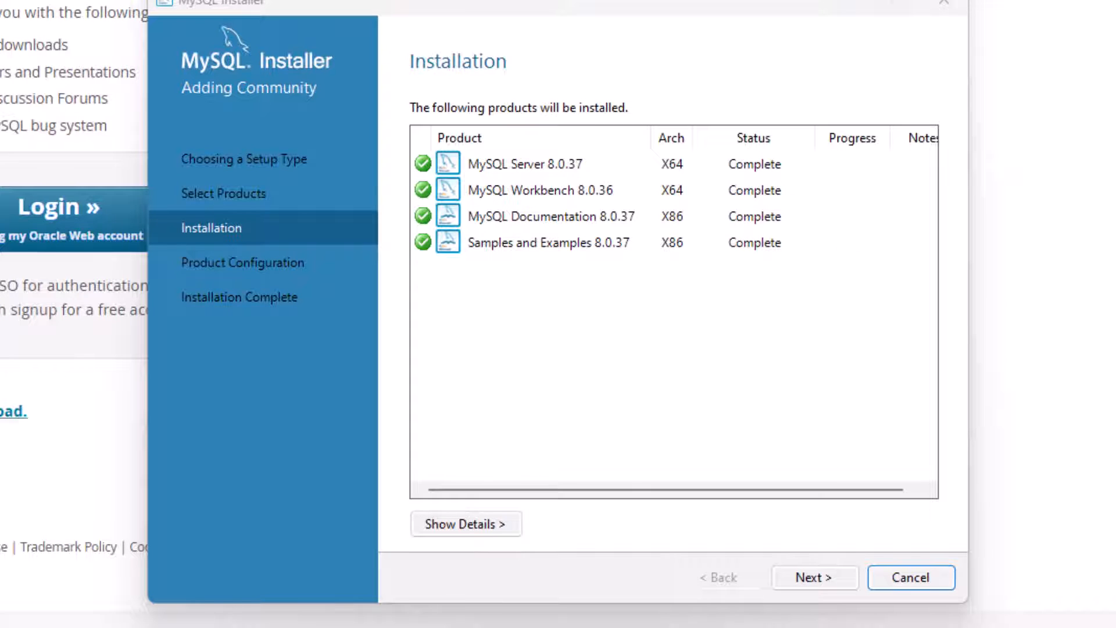
{"action": "left_click", "coordinate": [814, 579]}
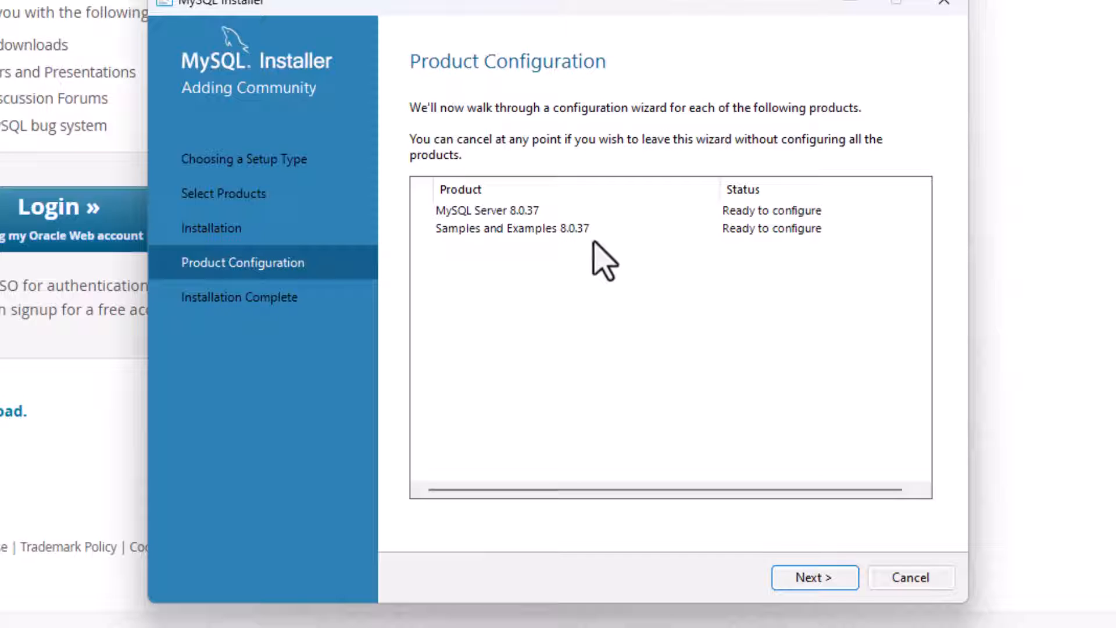
{"action": "left_click", "coordinate": [822, 580]}
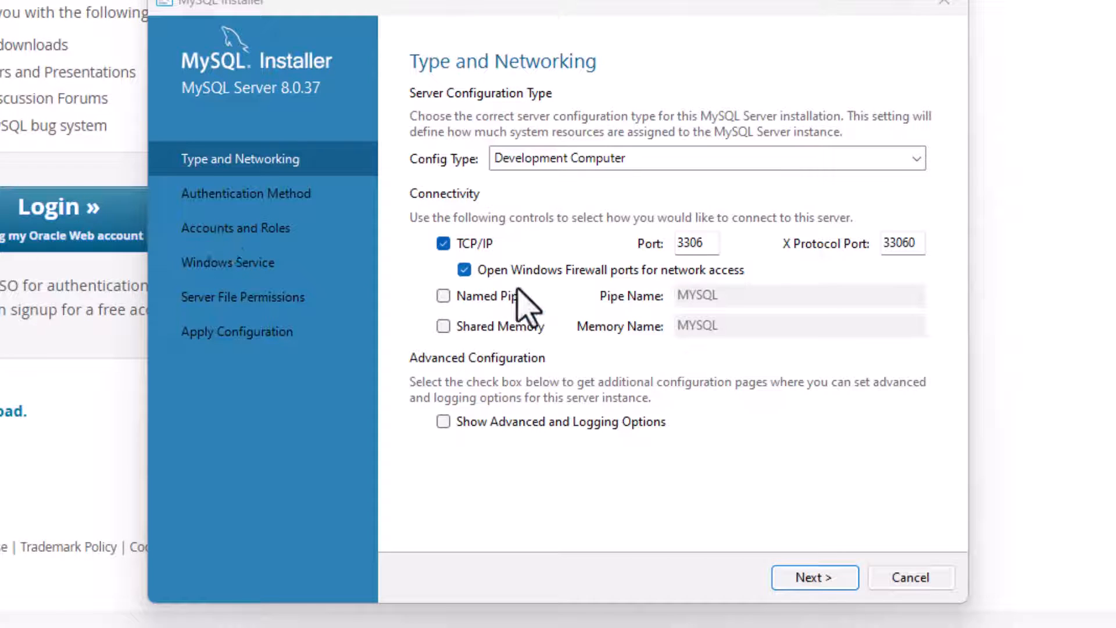
- Disable opening Windows Firewall ports for network access and accept strong password encryption as the authentication method
{"action": "left_click", "coordinate": [464, 271]}
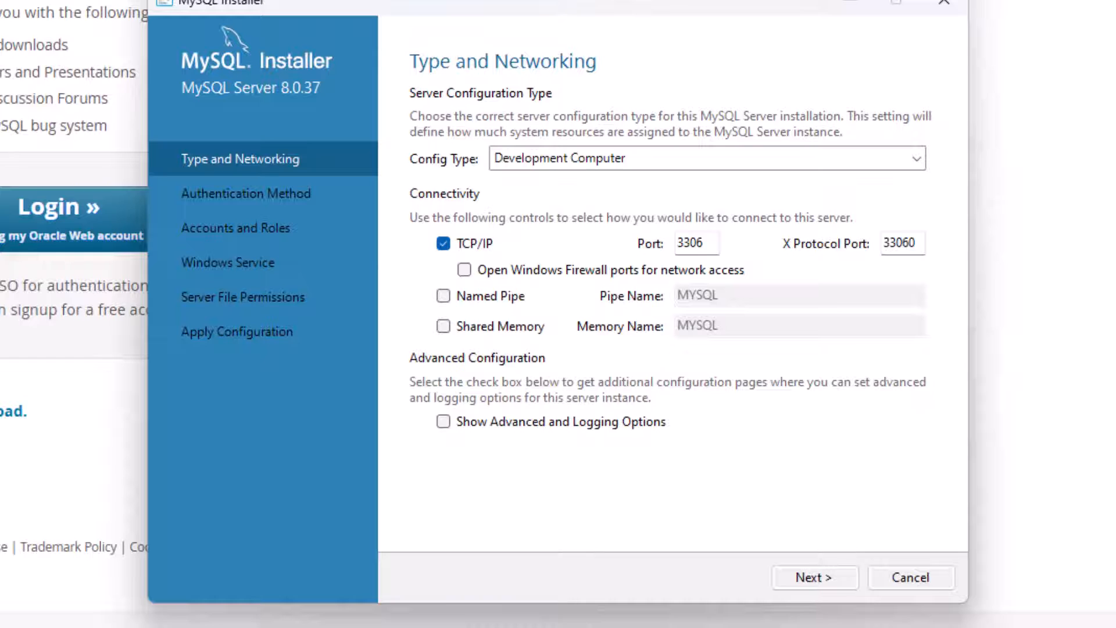
{"action": "left_click", "coordinate": [838, 584]}
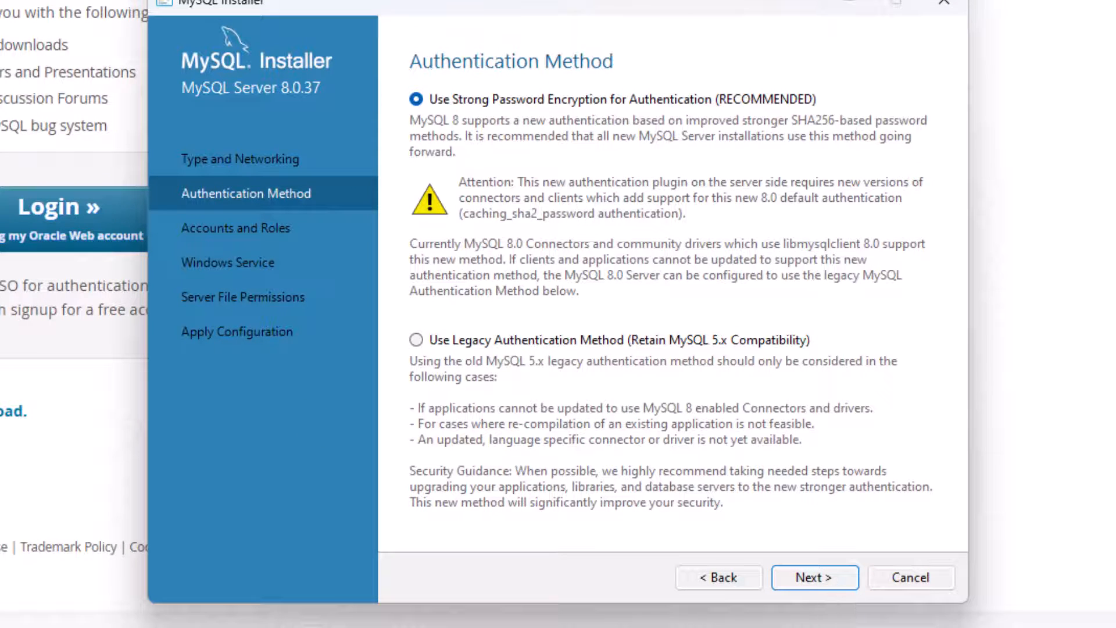
{"action": "left_click", "coordinate": [829, 579]}
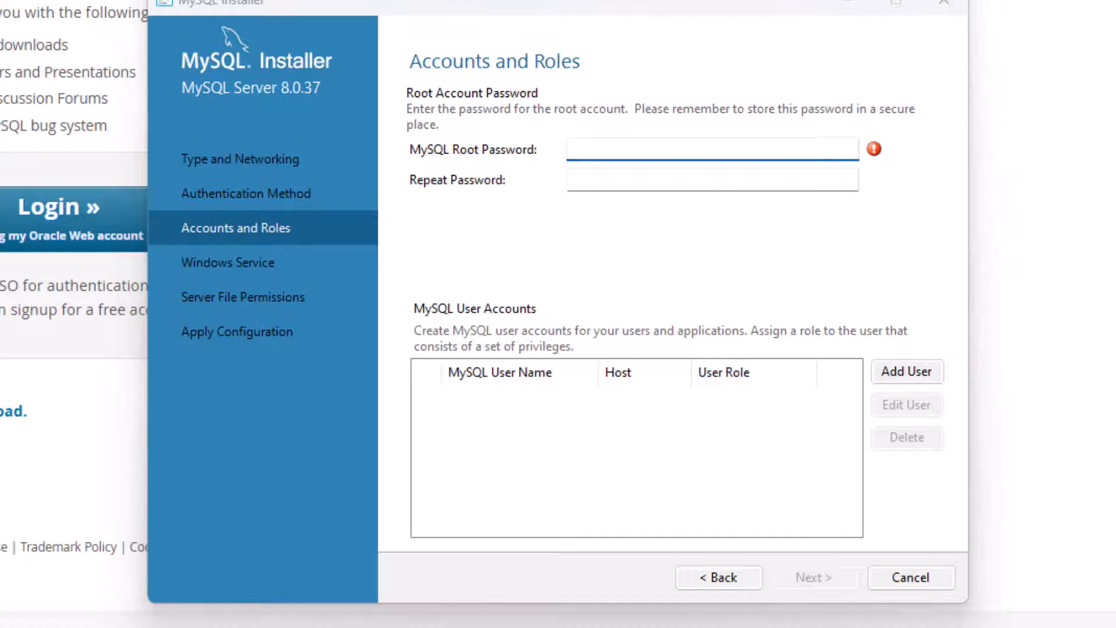
- Enter the MySQL root account password and fill in the repeat password field
{"action": "left_click", "coordinate": [653, 150]}
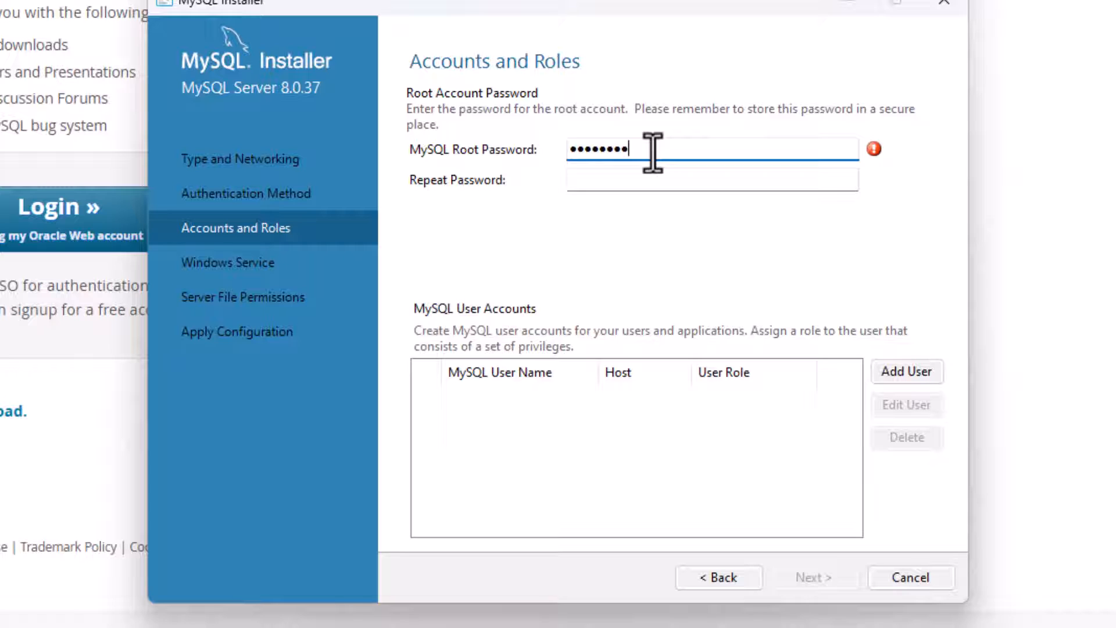
{"action": "type", "text": "***"}
{"action": "key", "text": "Tab"}
{"action": "type", "text": "*****"}
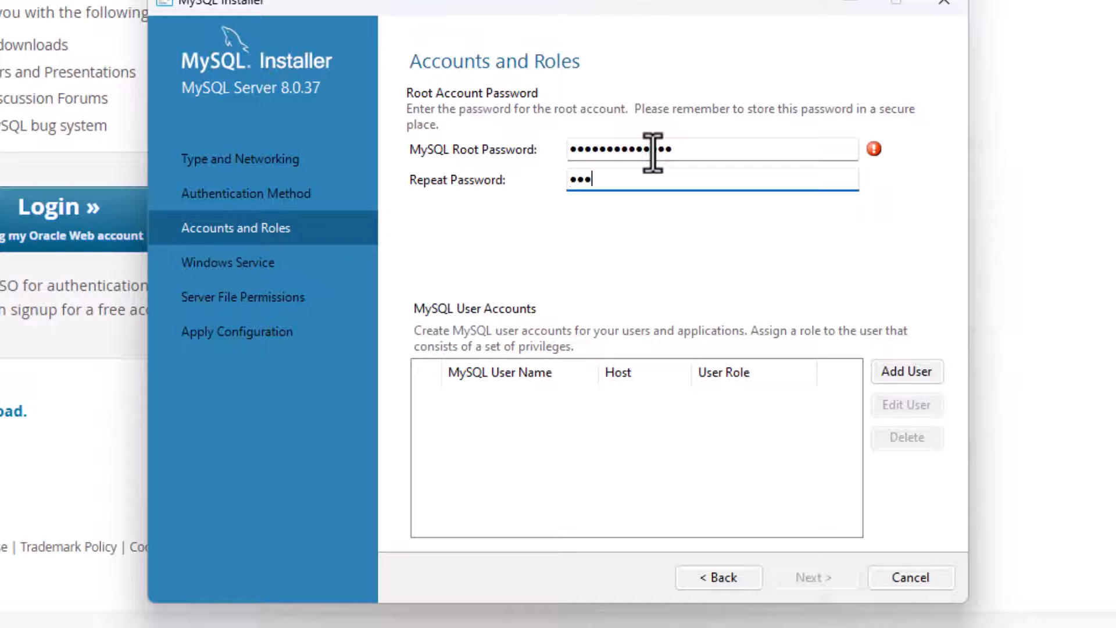
{"action": "type", "text": "*******"}
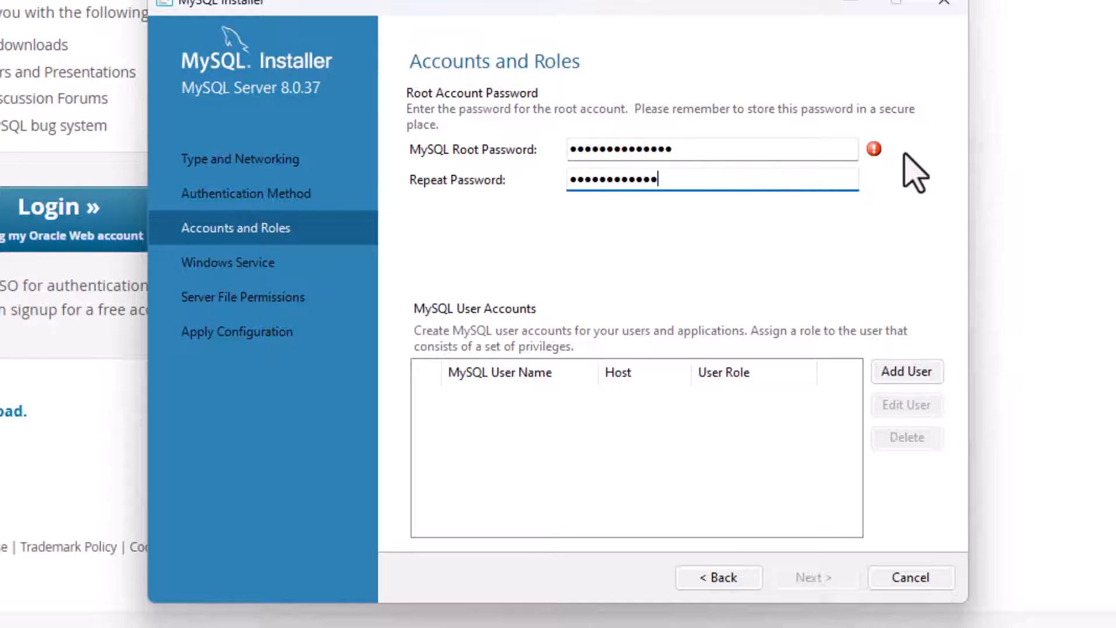
- Replace the repeated root password with a matching entry and accept the Accounts and Roles settings without adding user accounts
{"action": "mouse_move", "coordinate": [904, 154]}
{"action": "left_click_drag", "start_coordinate": [693, 177], "coordinate": [419, 229]}
{"action": "type", "text": "***"}
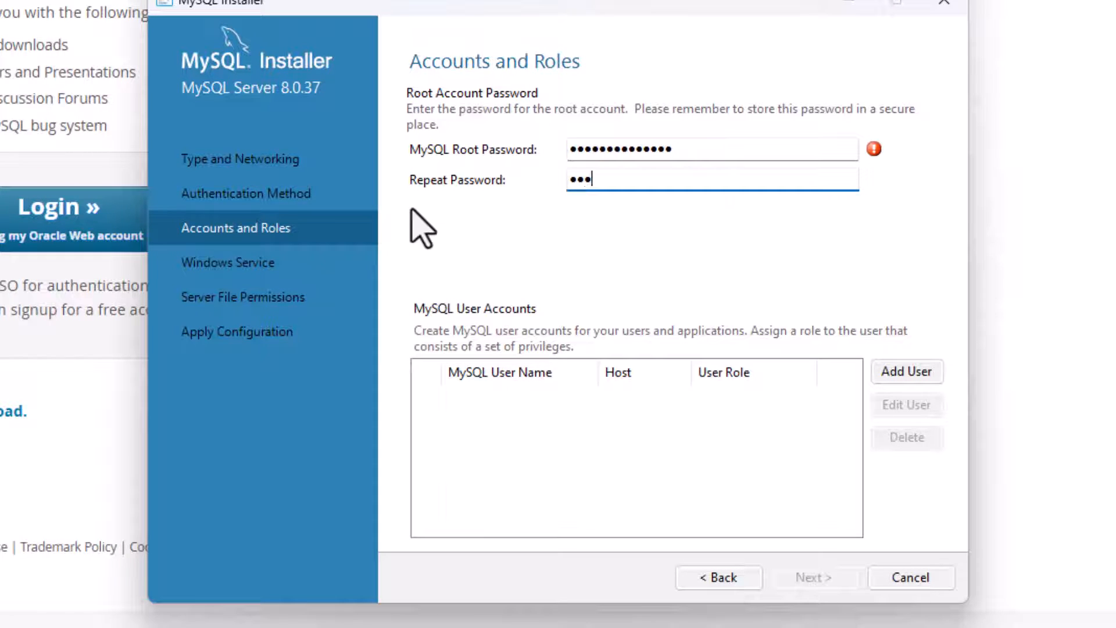
{"action": "type", "text": "***********"}
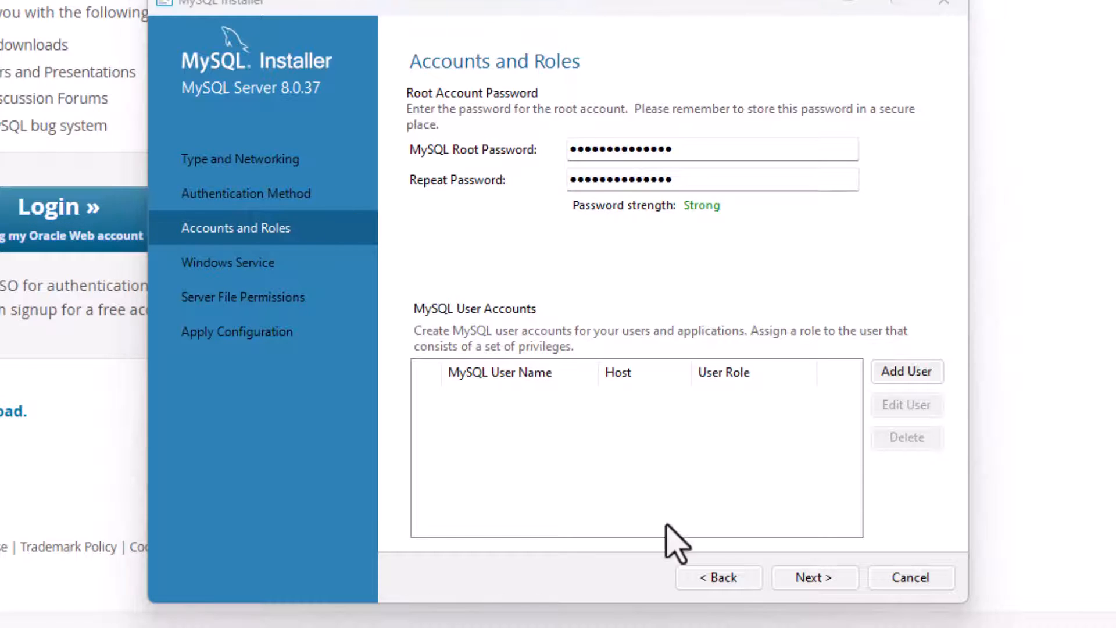
{"action": "left_click", "coordinate": [828, 580]}
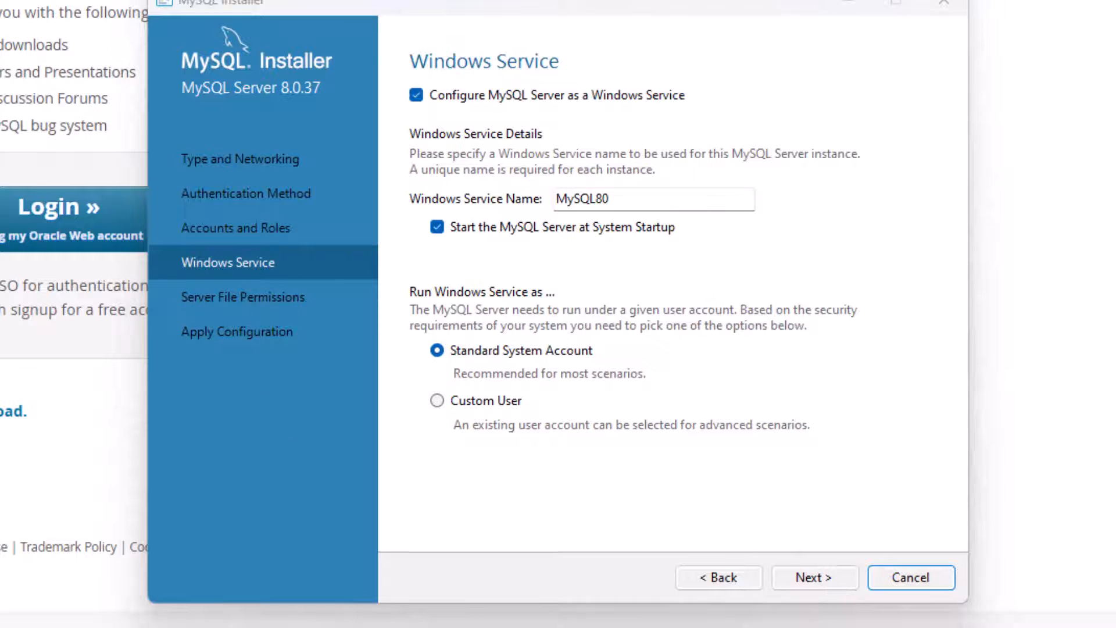
- Accept the default Windows service and server file permission settings, and apply the MySQL Server configuration
{"action": "left_click", "coordinate": [810, 580]}
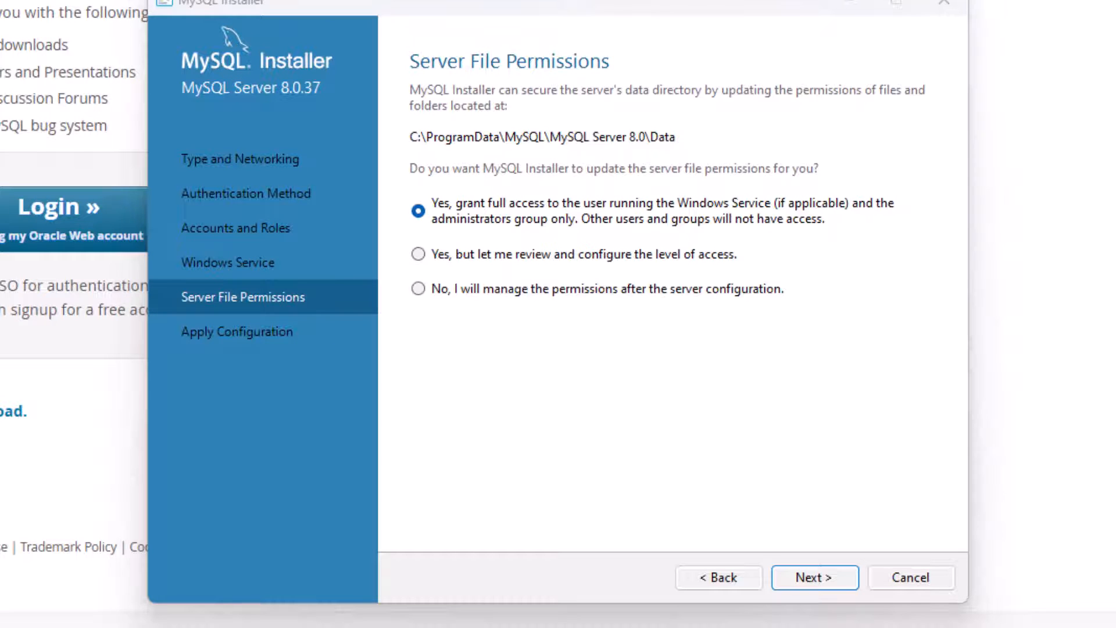
{"action": "left_click", "coordinate": [828, 576]}
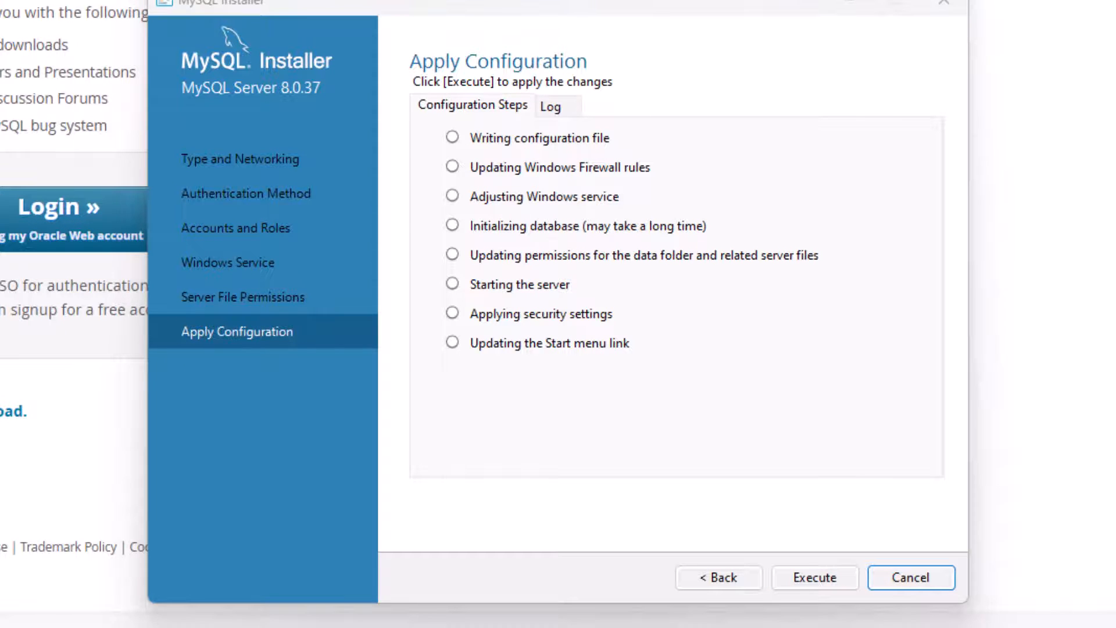
{"action": "left_click", "coordinate": [832, 578]}
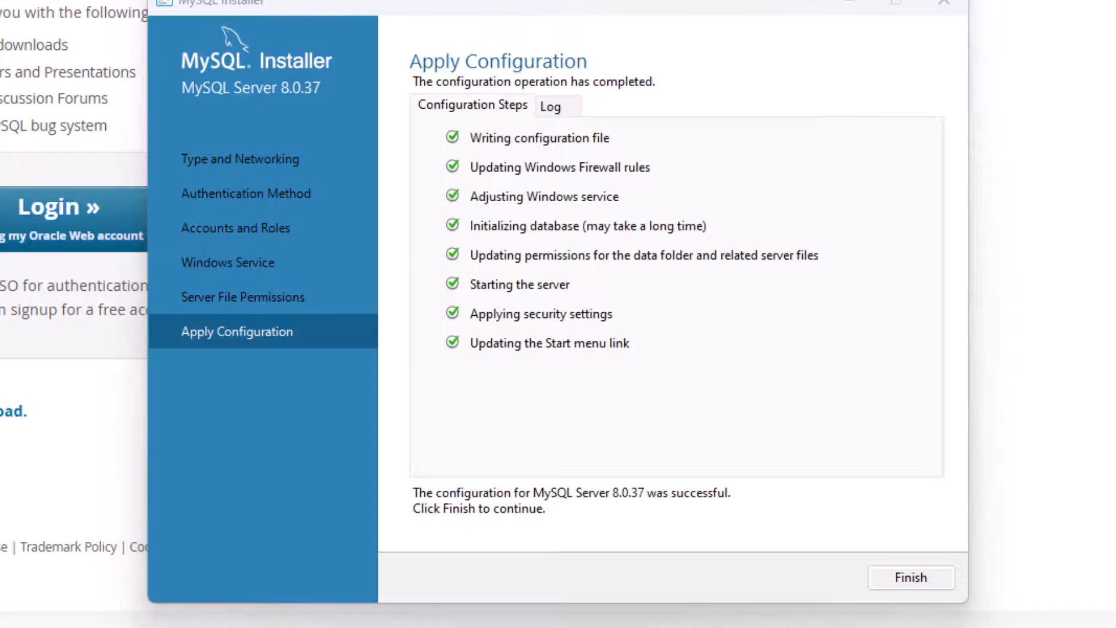
{"action": "left_click", "coordinate": [898, 577]}
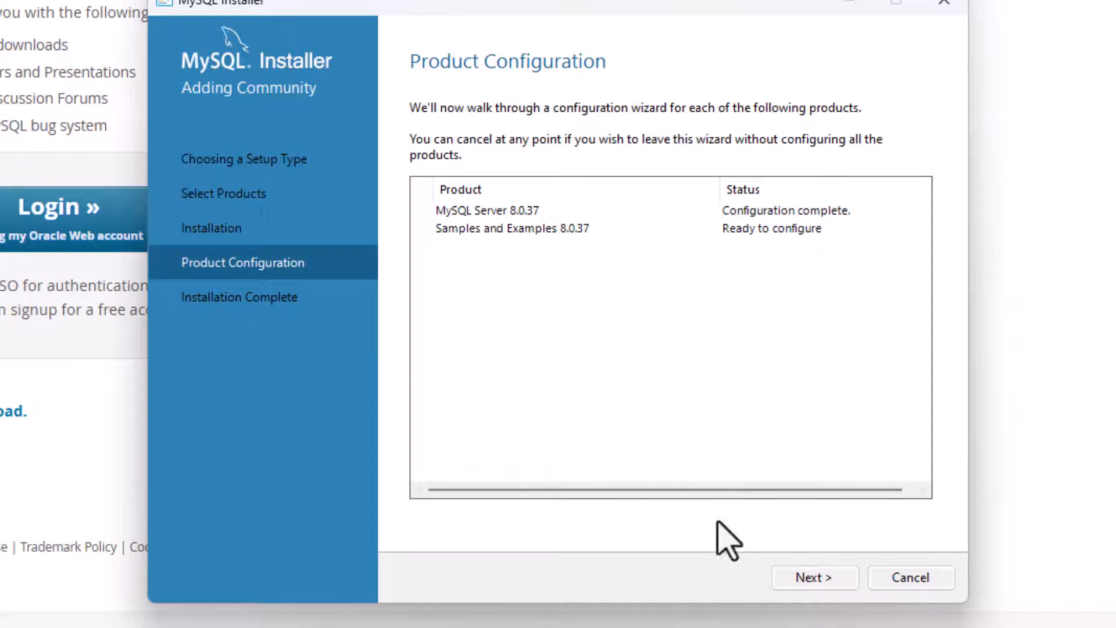
- Start the Samples and Examples configuration and check the connection to MySQL Server 8.0.37 with the root account password
{"action": "left_click", "coordinate": [797, 579]}
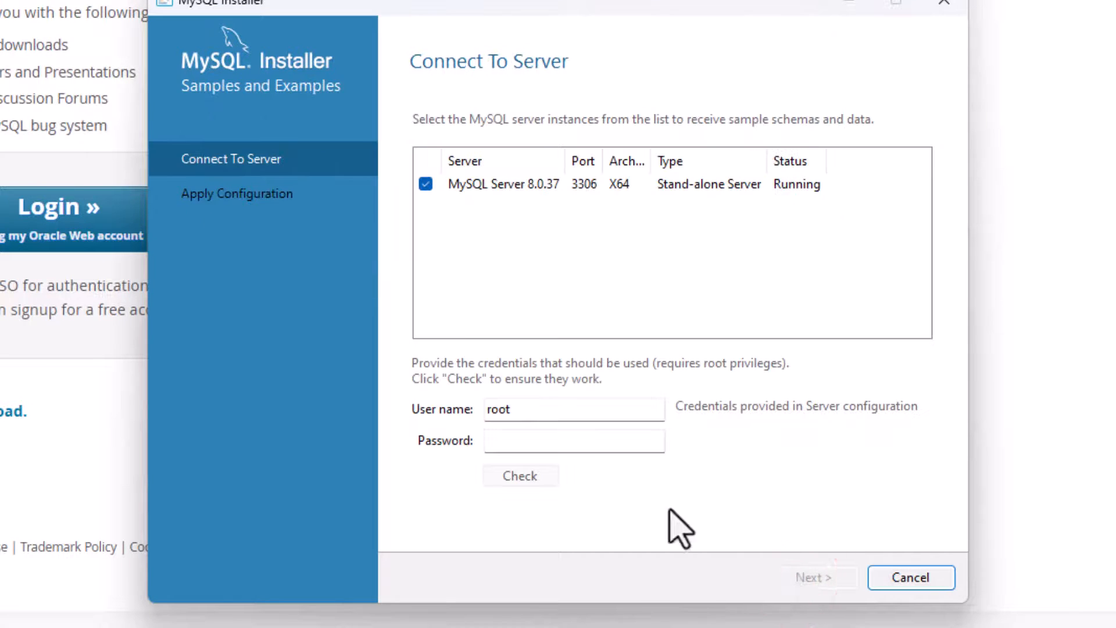
{"action": "left_click", "coordinate": [559, 441]}
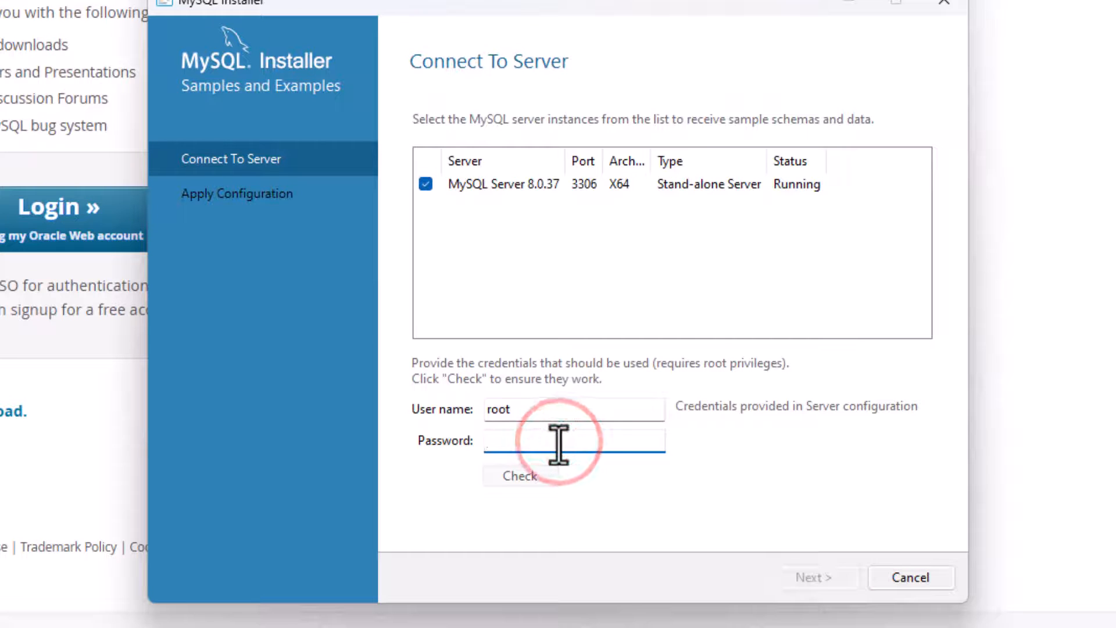
{"action": "type", "text": "123456"}
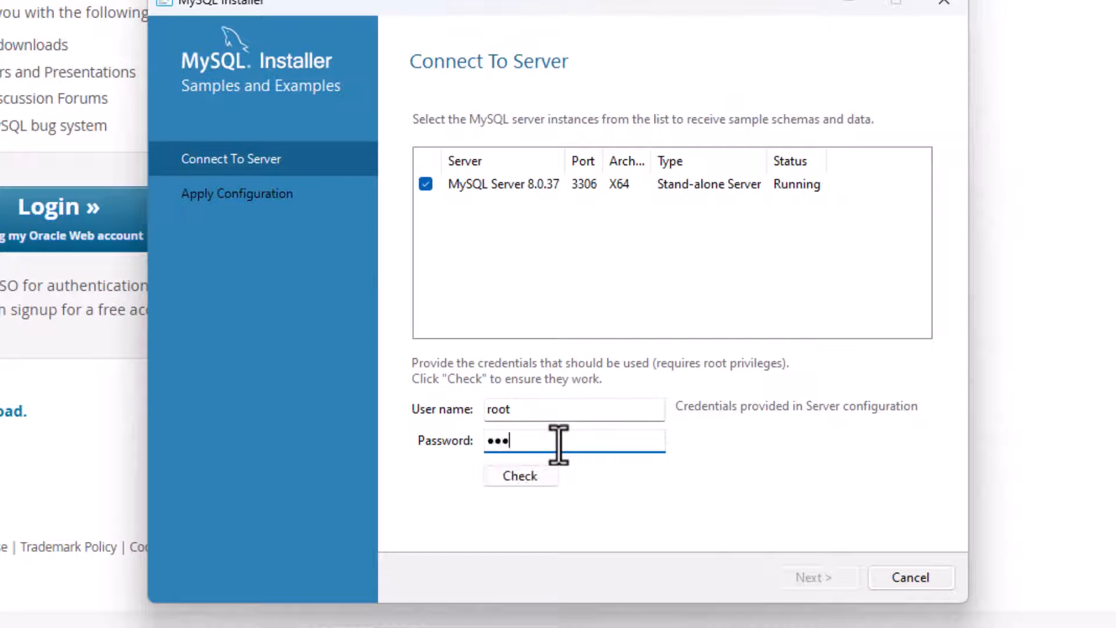
{"action": "type", "text": "78910111"}
{"action": "left_click", "coordinate": [550, 483]}
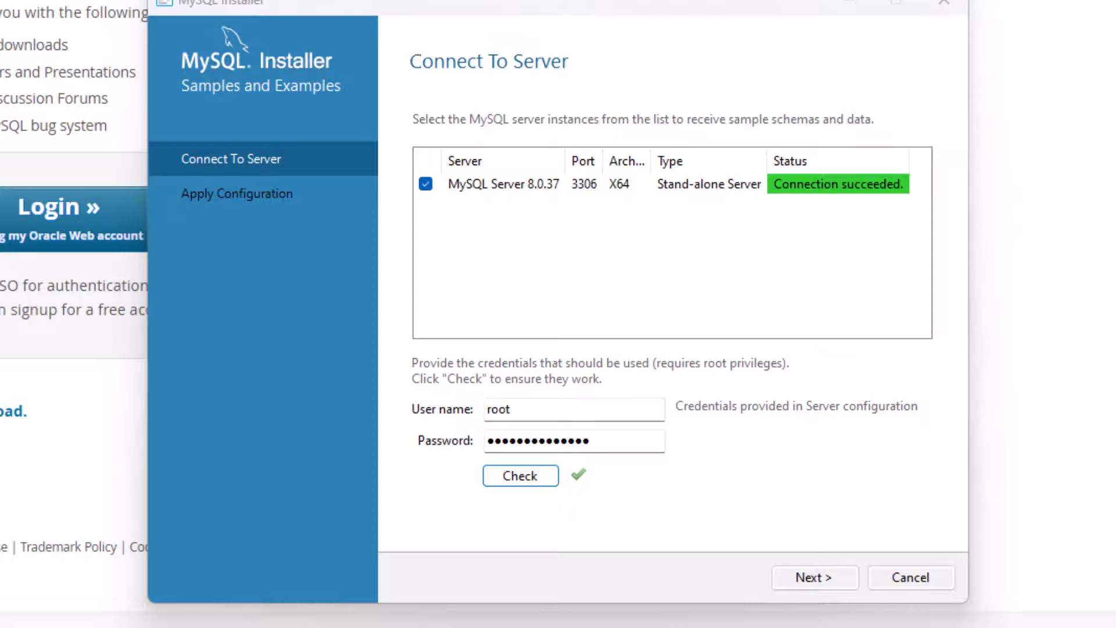
- Apply the Samples and Examples configuration and finish the installation with MySQL Workbench set to start after setup
{"action": "left_click", "coordinate": [834, 577]}
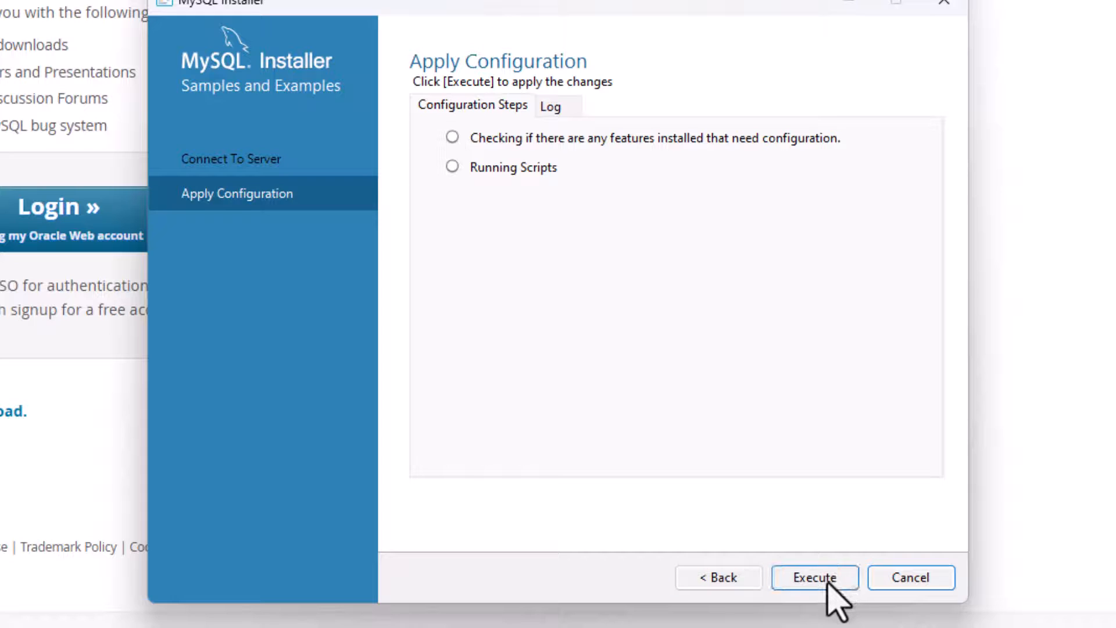
{"action": "left_click", "coordinate": [826, 584]}
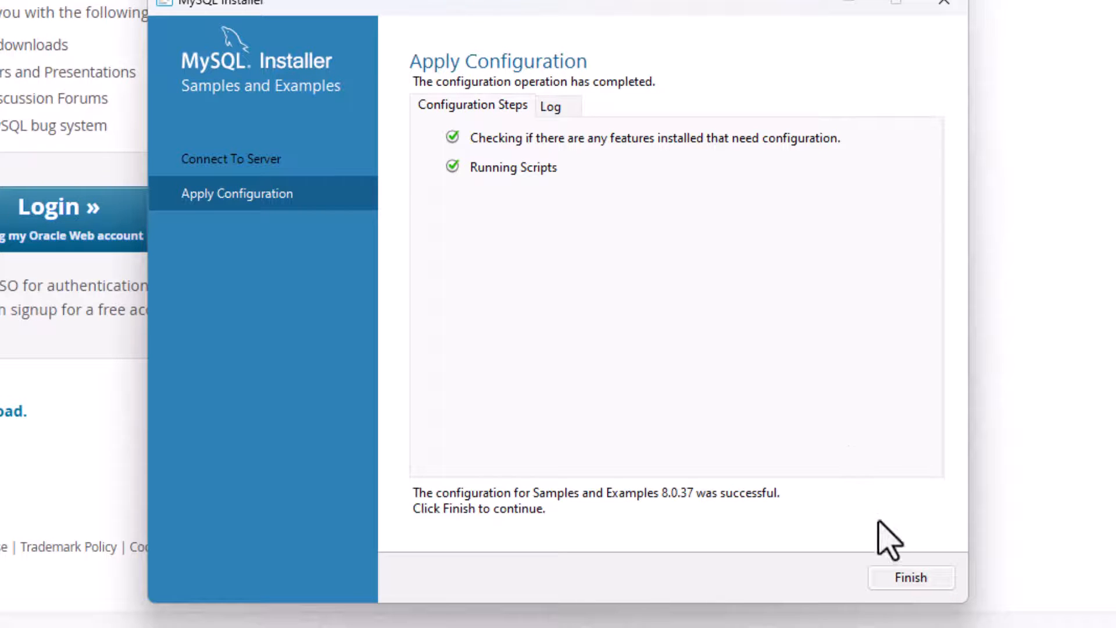
{"action": "left_click", "coordinate": [907, 579]}
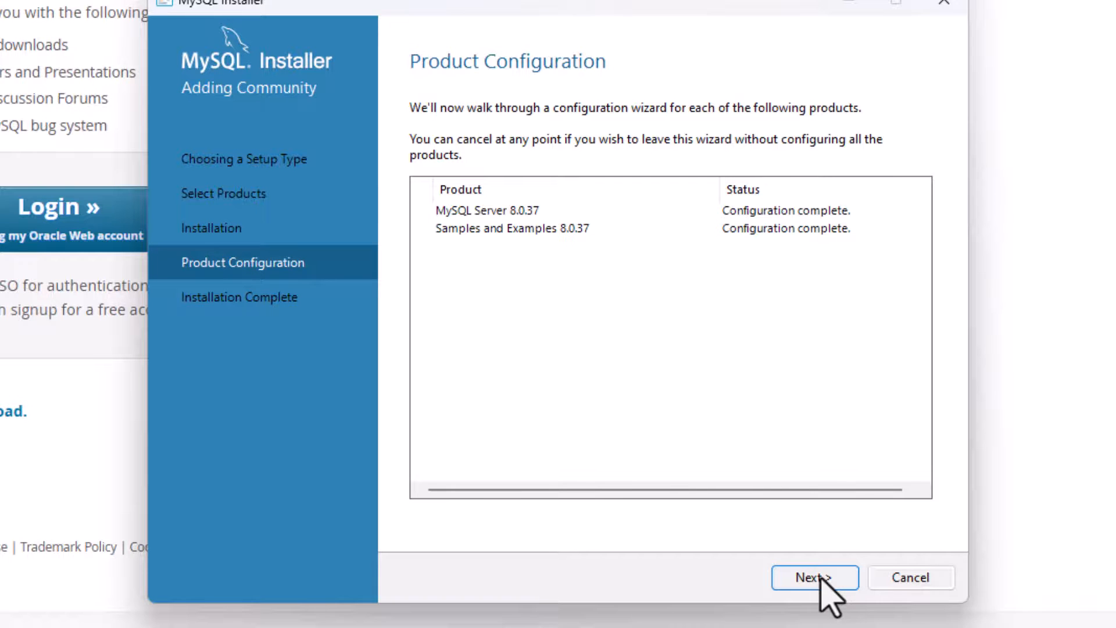
{"action": "left_click", "coordinate": [821, 578]}
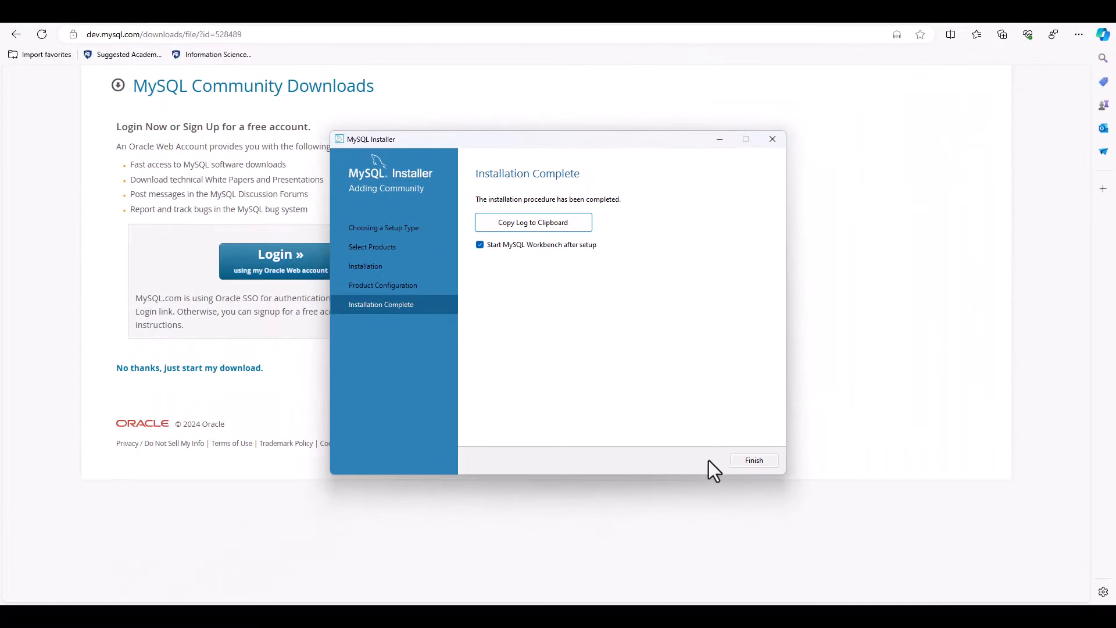
{"action": "left_click", "coordinate": [903, 571]}
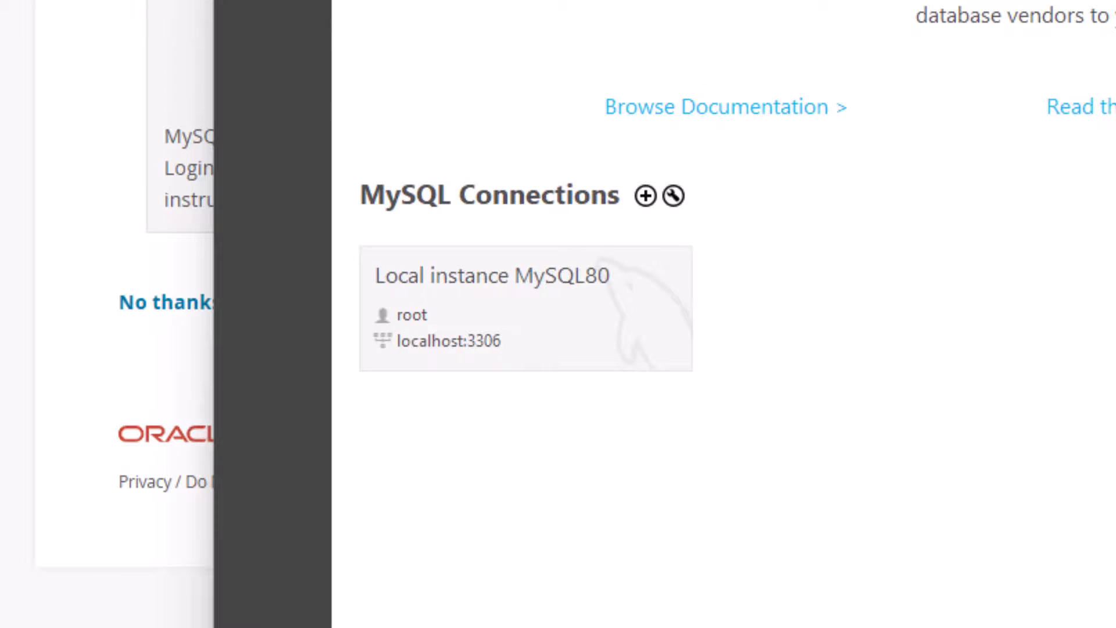
- Connect to Local instance MySQL80 in MySQL Workbench with the root account password, and reposition the Workbench window
{"action": "left_click", "coordinate": [570, 309]}
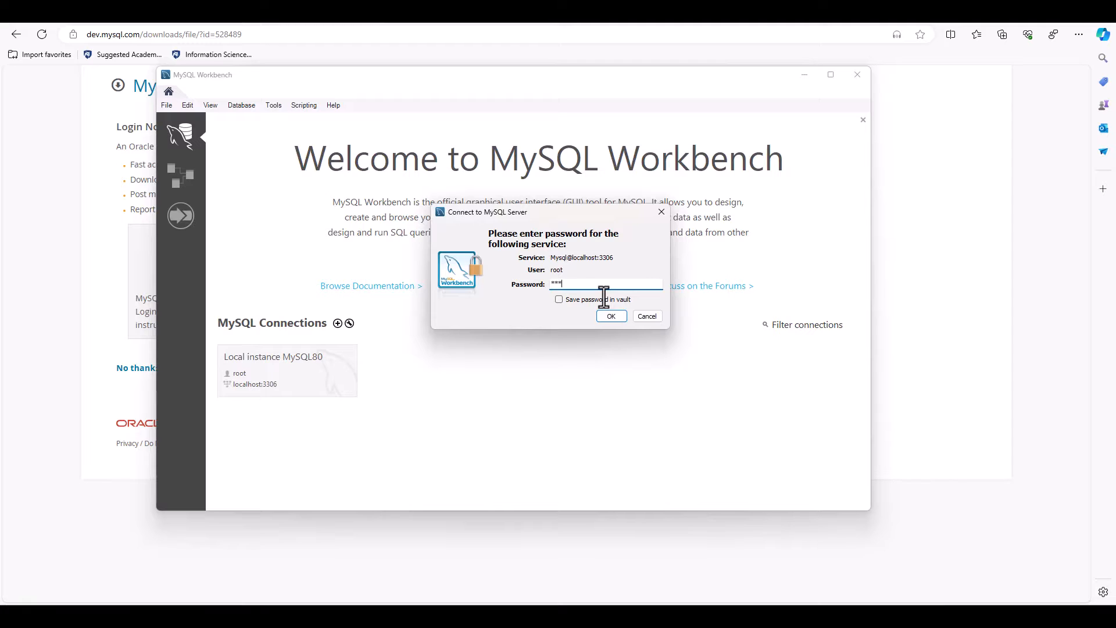
{"action": "key", "text": "Return"}
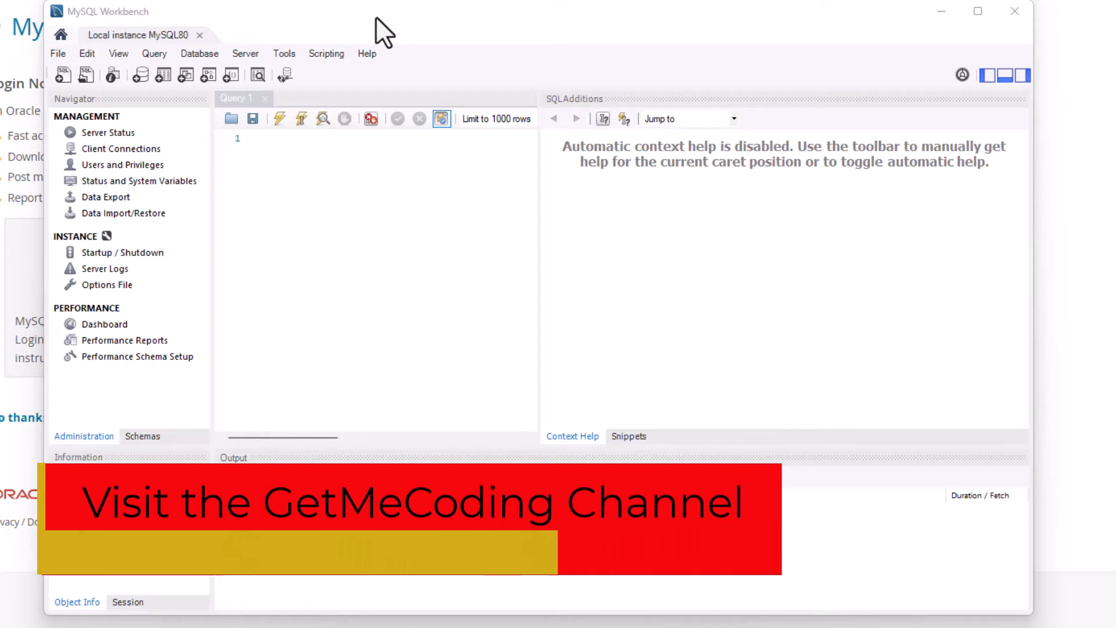
{"action": "left_click_drag", "start_coordinate": [376, 16], "coordinate": [456, 17]}
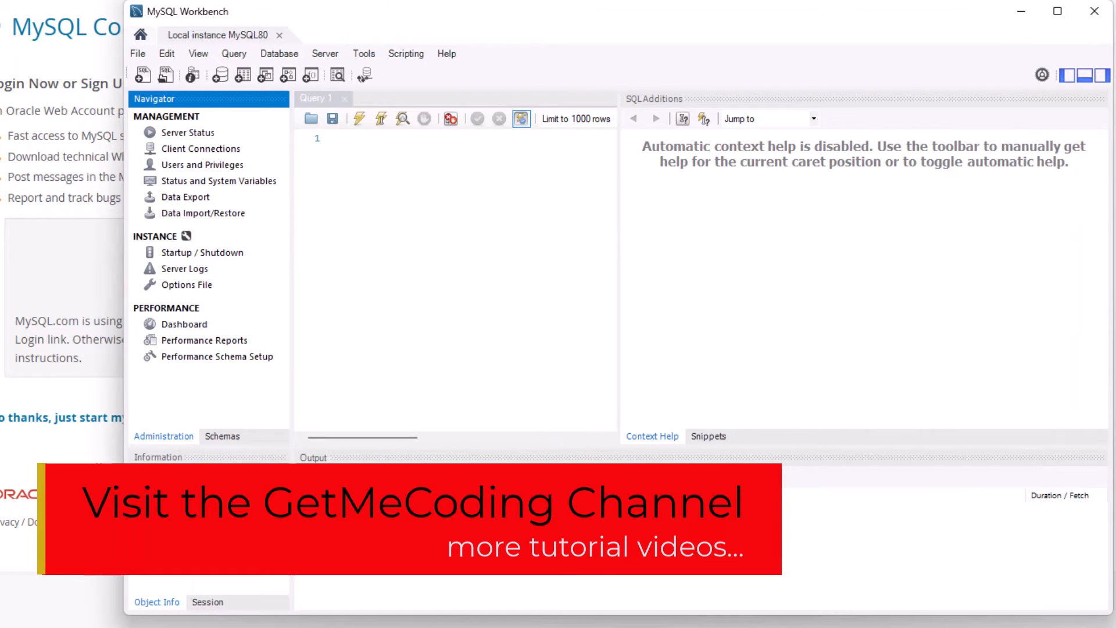